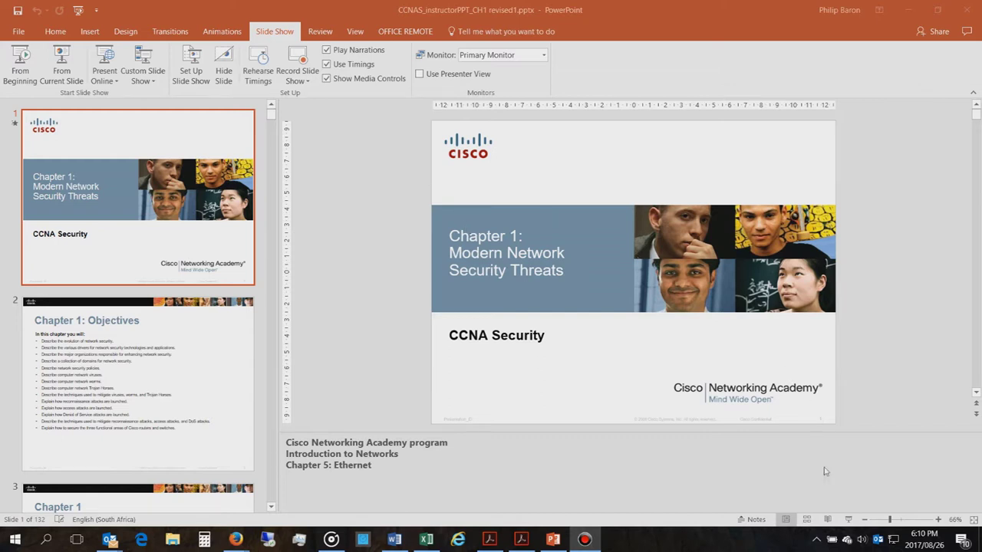
Step: Run the slide show from the first slide through a few slides, end it, and check the Word test document
left_click(847, 520)
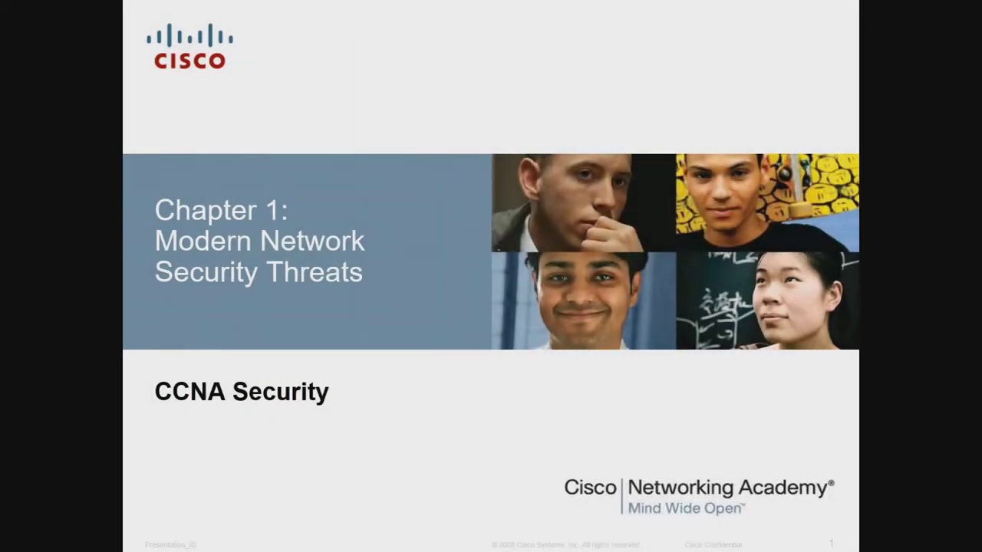
key("Right")
key("Right")
key("Right")
key("Escape")
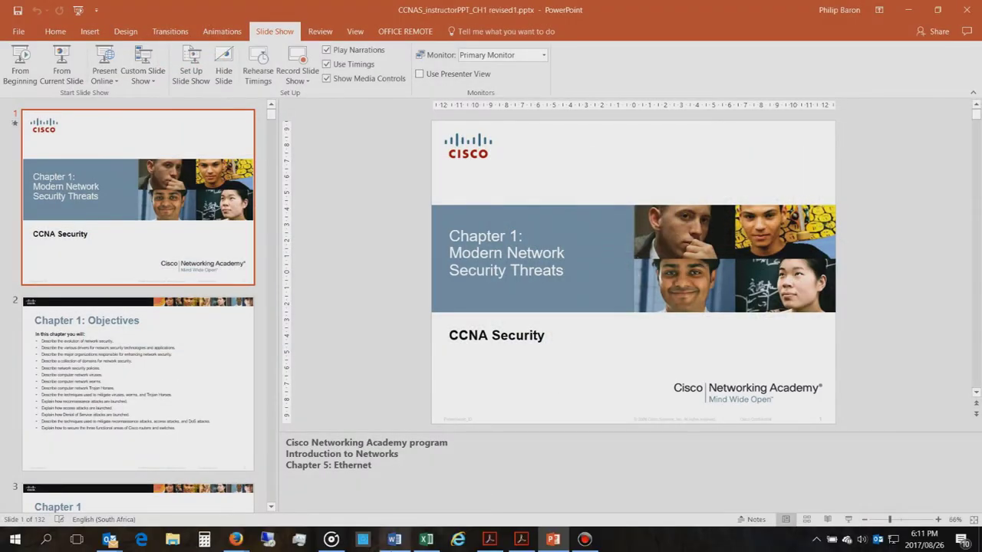
left_click(394, 540)
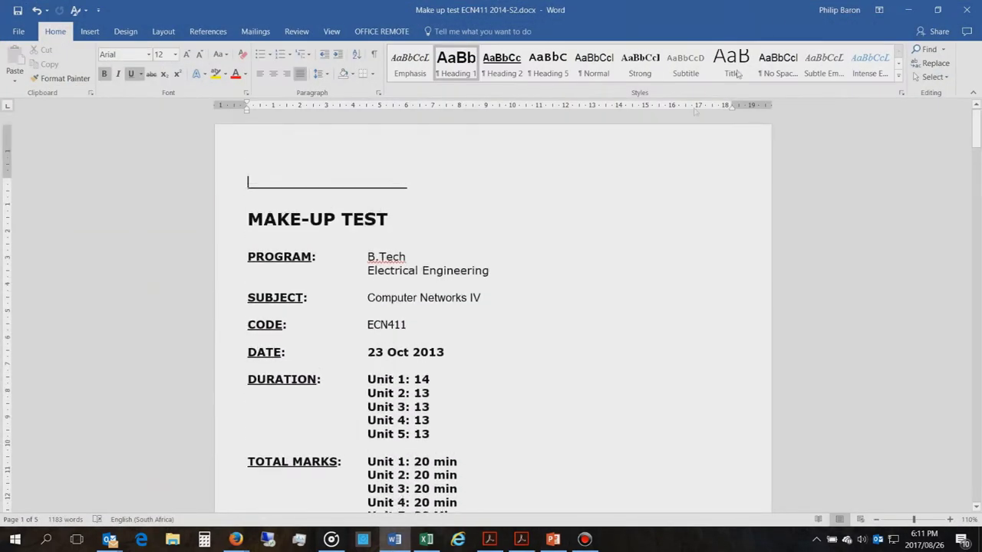
key("alt+Tab")
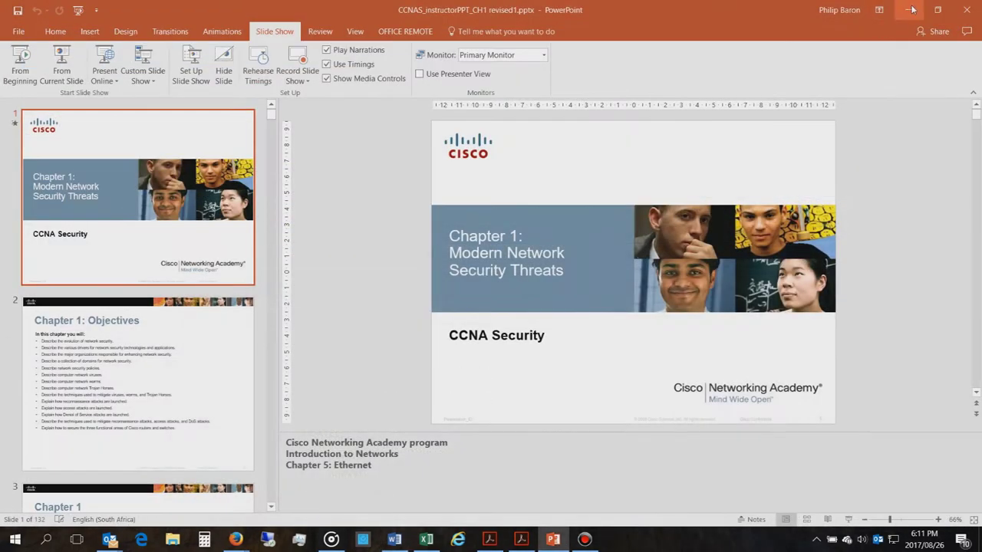
Step: Request OfficeRemoteSetup.exe (1.2 MB) from the Office Remote PC Setup page in Firefox
left_click(908, 10)
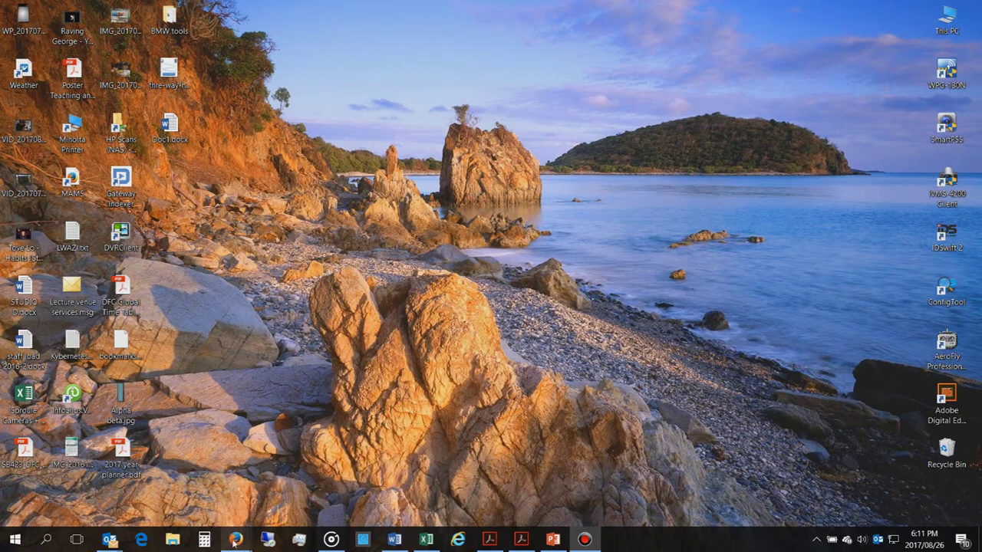
left_click(268, 495)
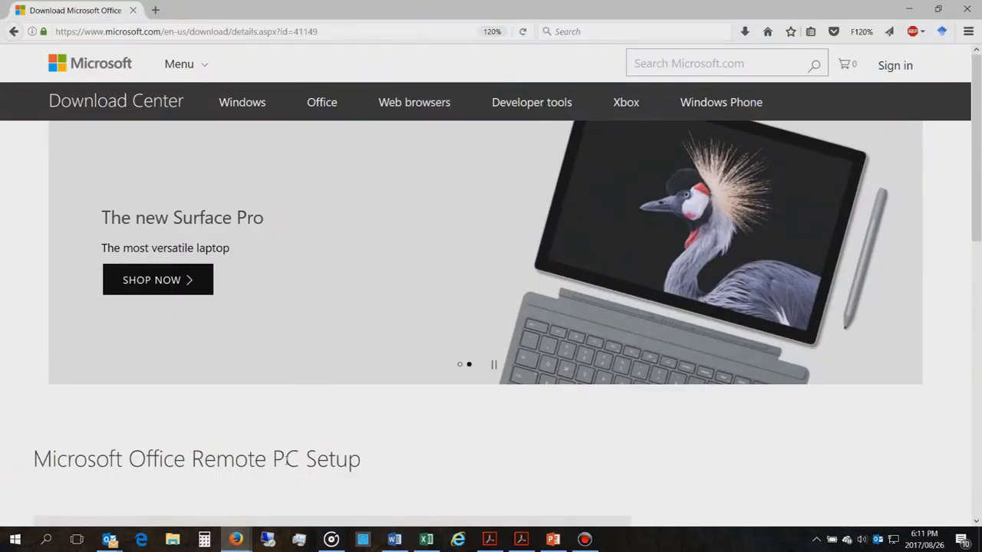
scroll(285, 459, "down", 5)
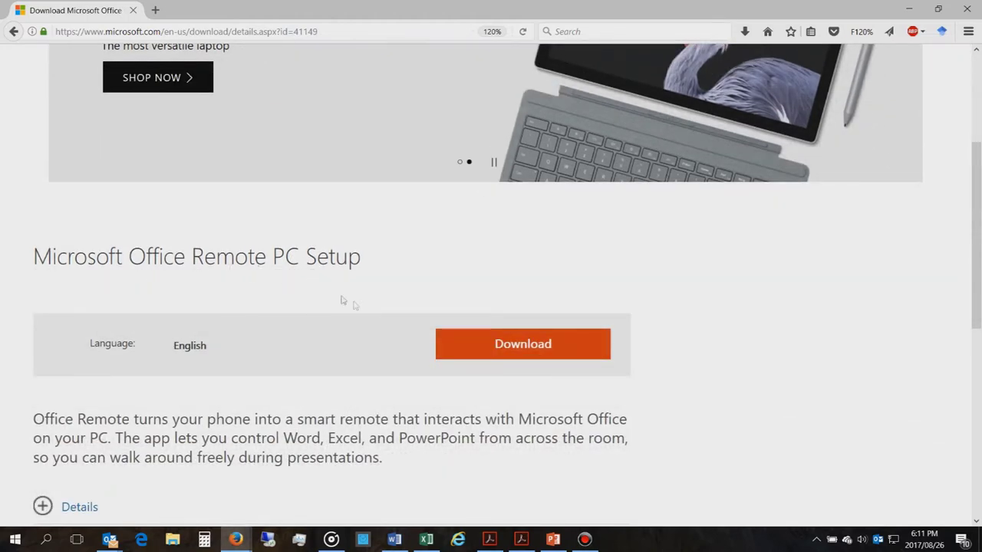
left_click(475, 344)
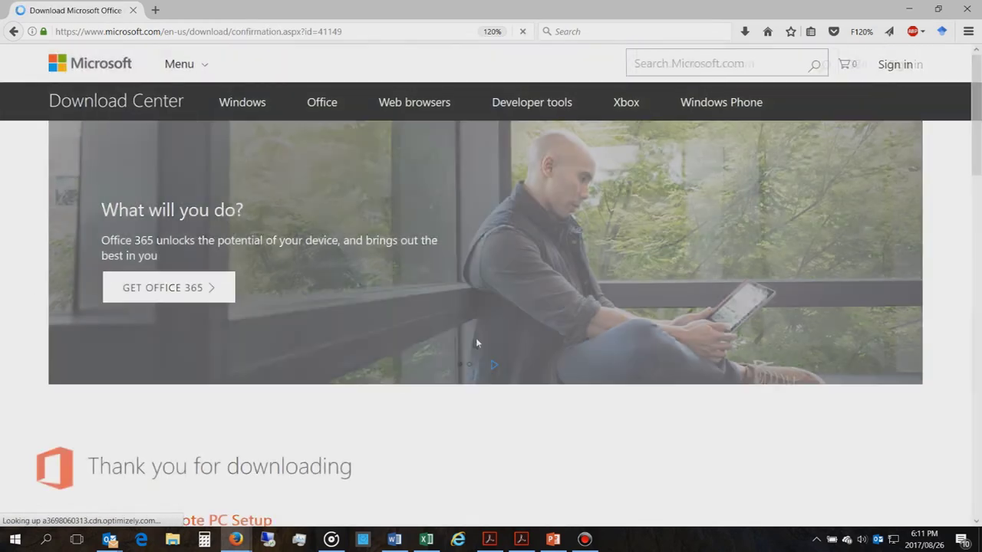
scroll(494, 329, "down", 5)
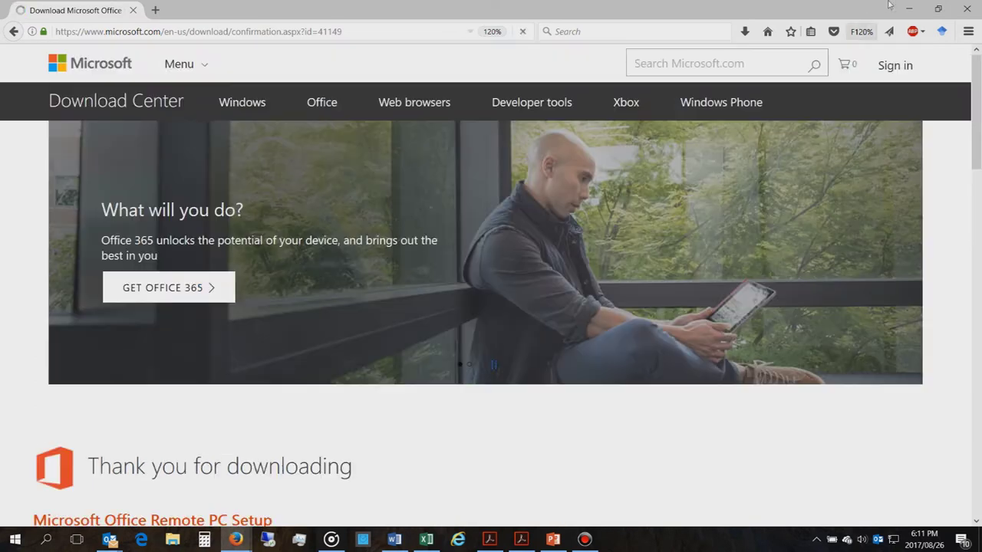
scroll(307, 390, "down", 4)
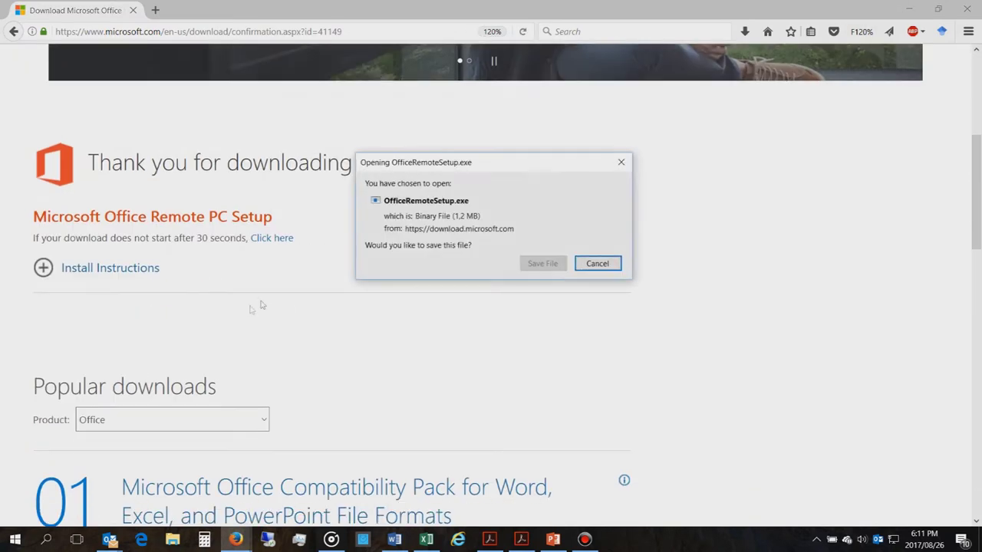
left_click(594, 265)
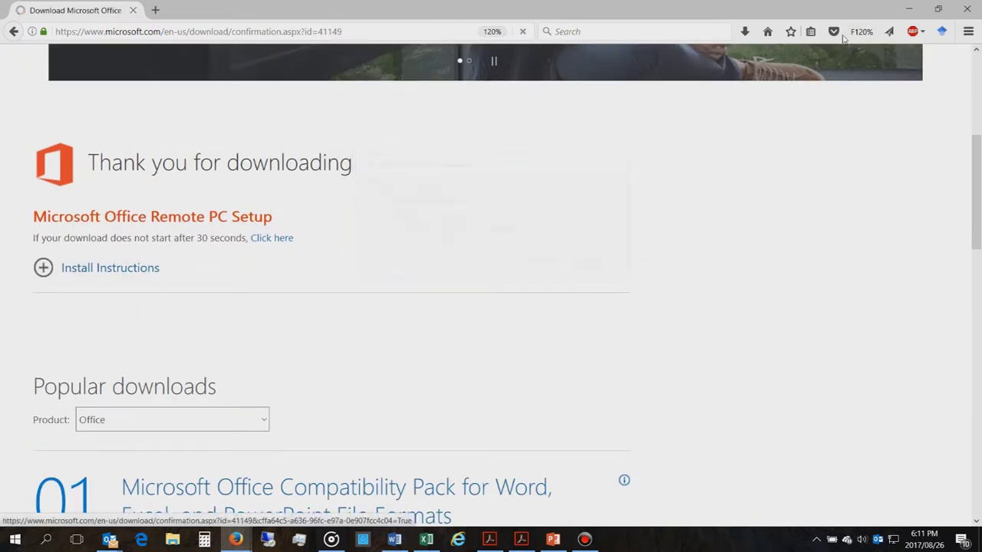
left_click(909, 8)
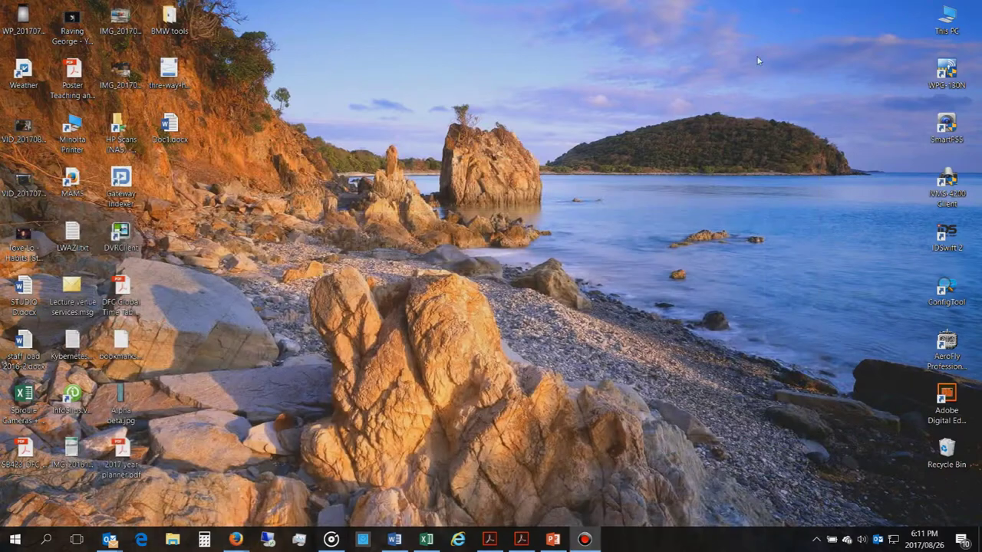
Step: Review the Office Remote dropdown in PowerPoint without choosing an option
left_click(553, 540)
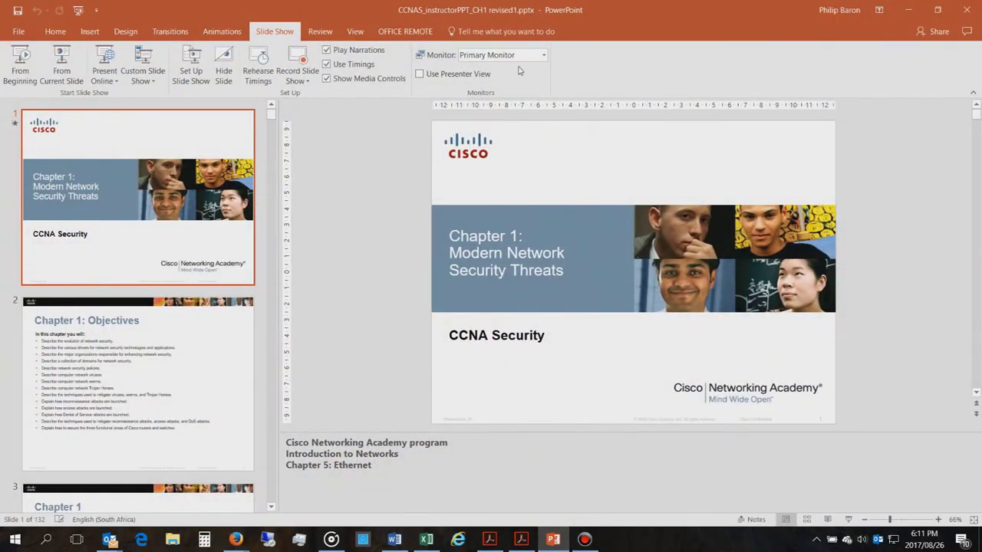
left_click(404, 33)
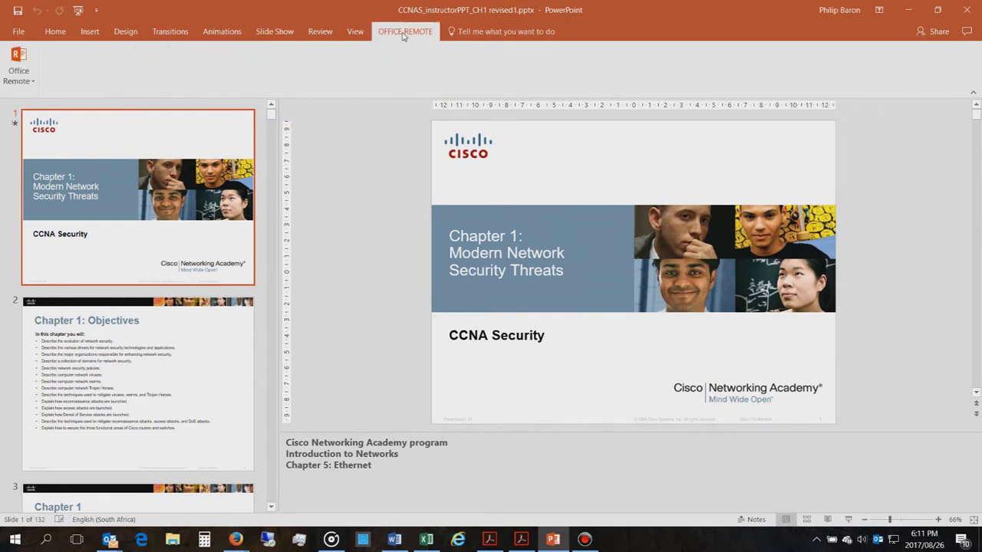
left_click(33, 81)
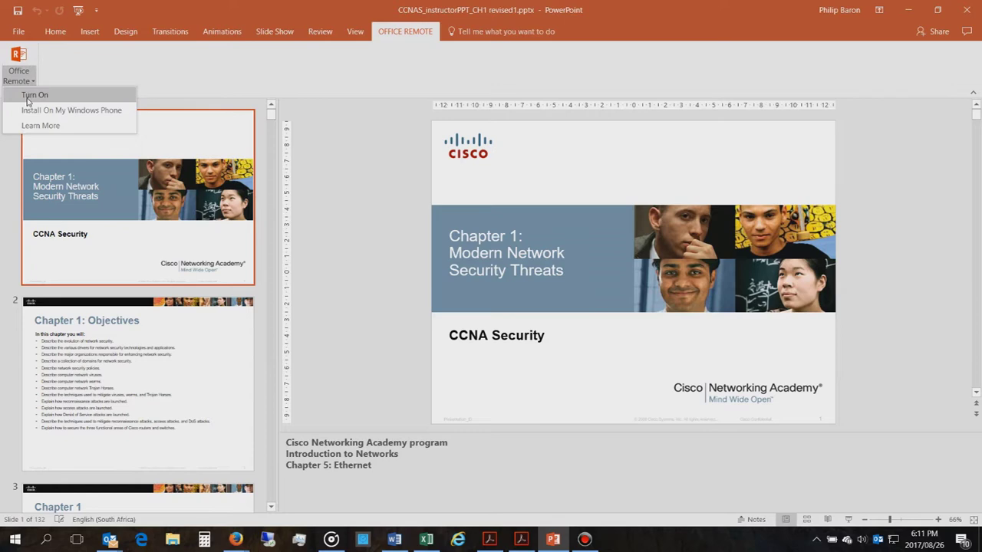
left_click(126, 70)
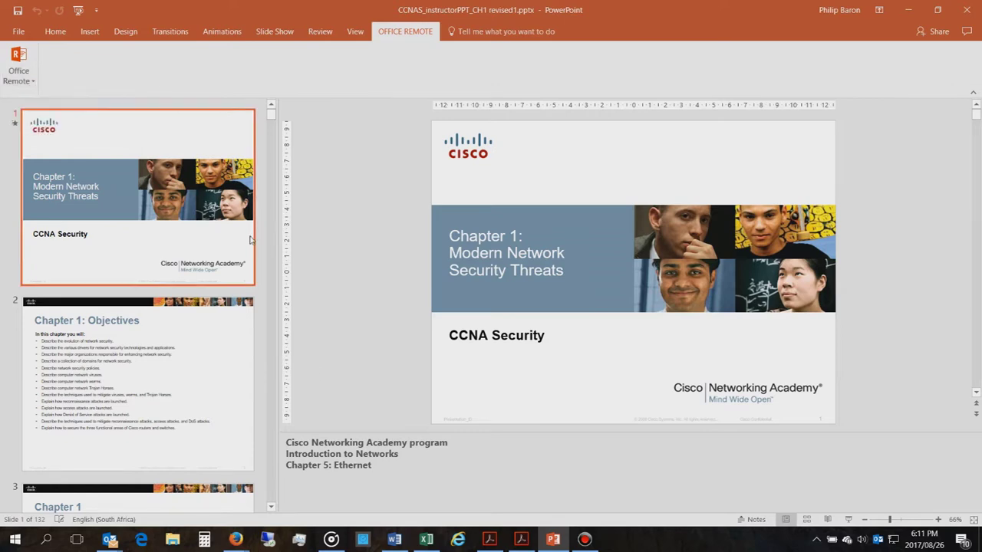
Step: Turn Office Remote on in the Word test, then show the Excel workbook's Office Remote tab
left_click(393, 538)
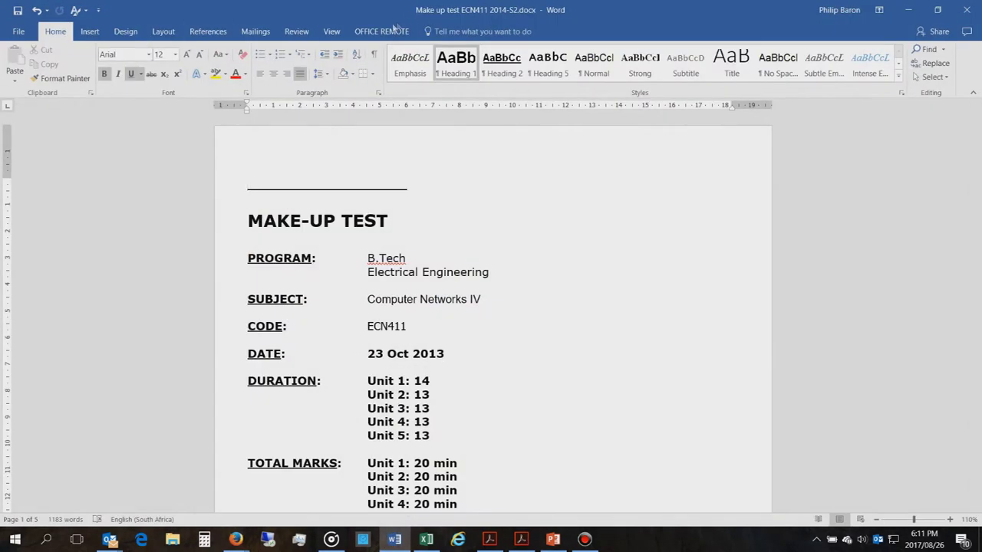
left_click(18, 76)
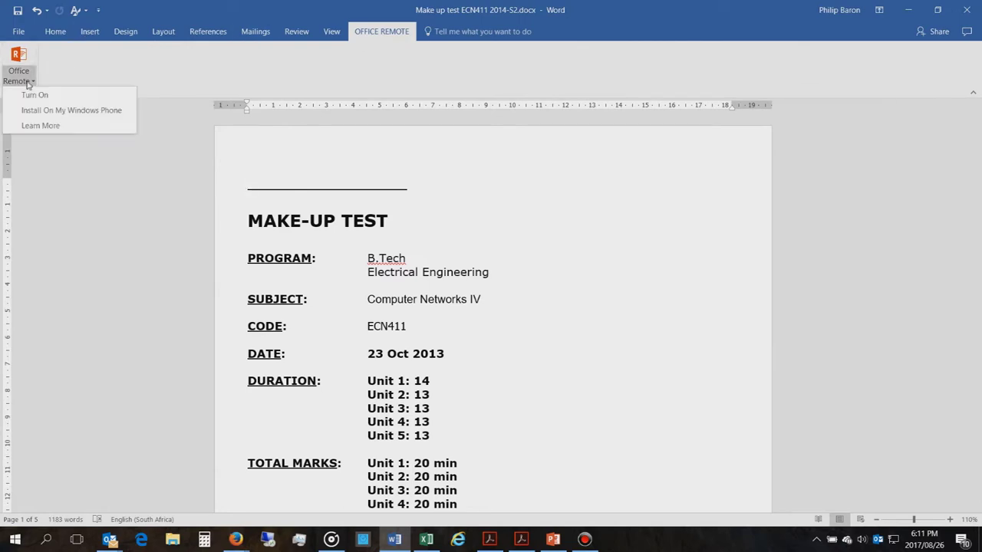
left_click(34, 96)
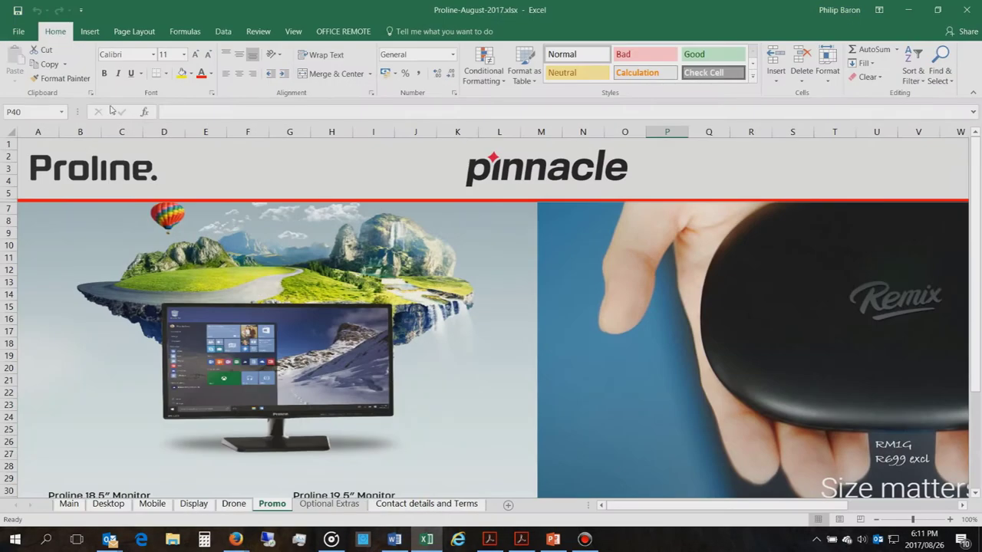
left_click(342, 31)
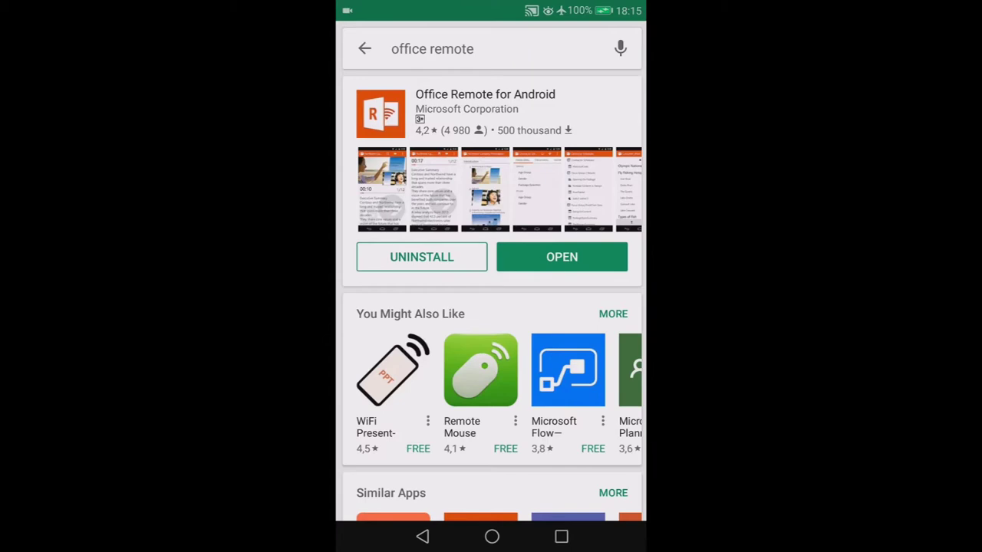
Step: Launch Office Remote on the phone, switch Bluetooth on, and scroll through the paired devices
left_click(491, 536)
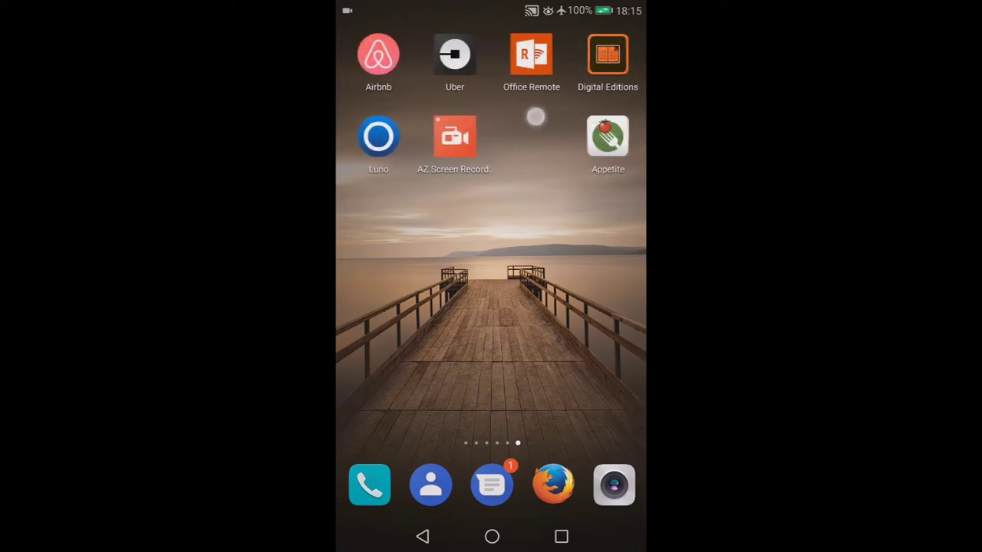
left_click(530, 55)
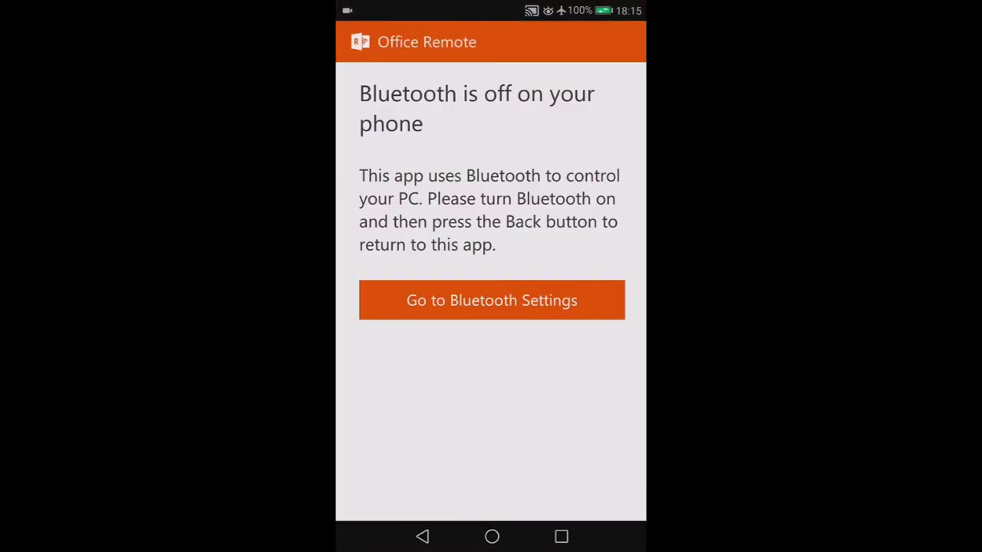
left_click(503, 302)
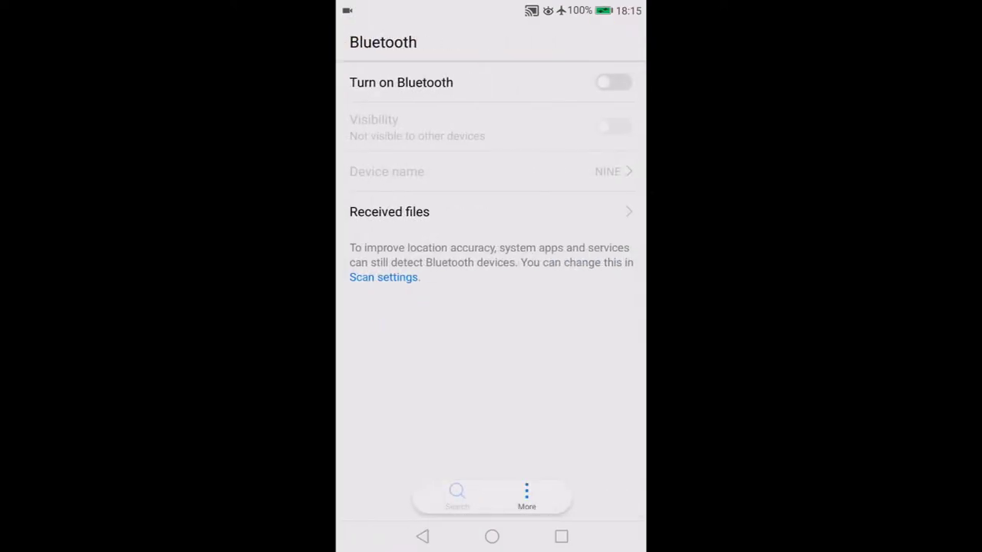
left_click(614, 82)
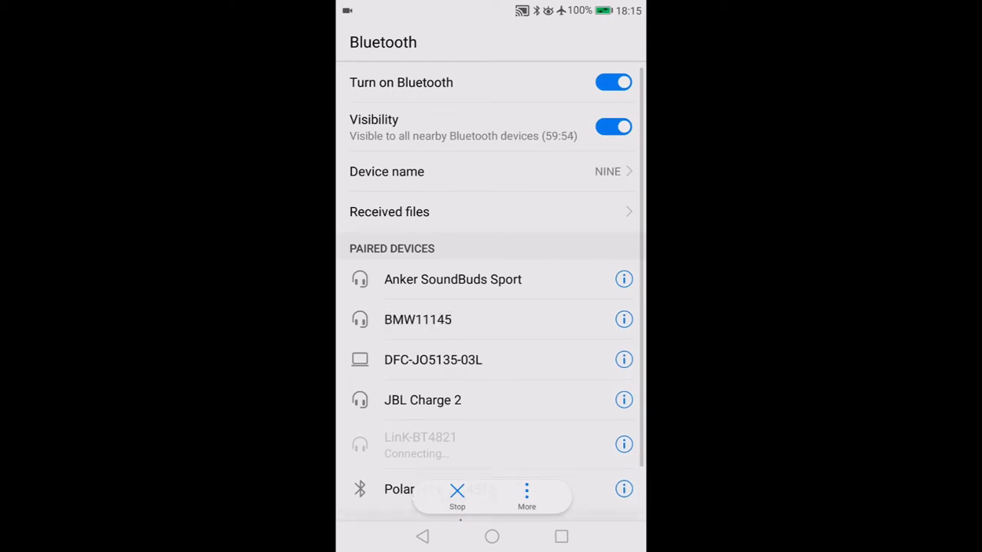
left_click_drag(575, 209, 588, 96)
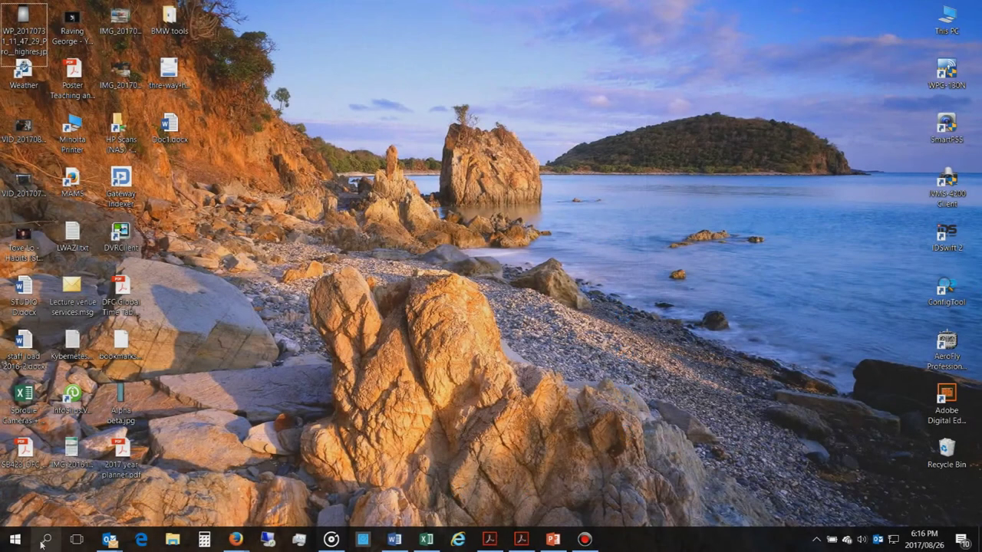
Step: Search Windows for 'blue' and open the PC's Bluetooth settings
left_click(42, 544)
type("b")
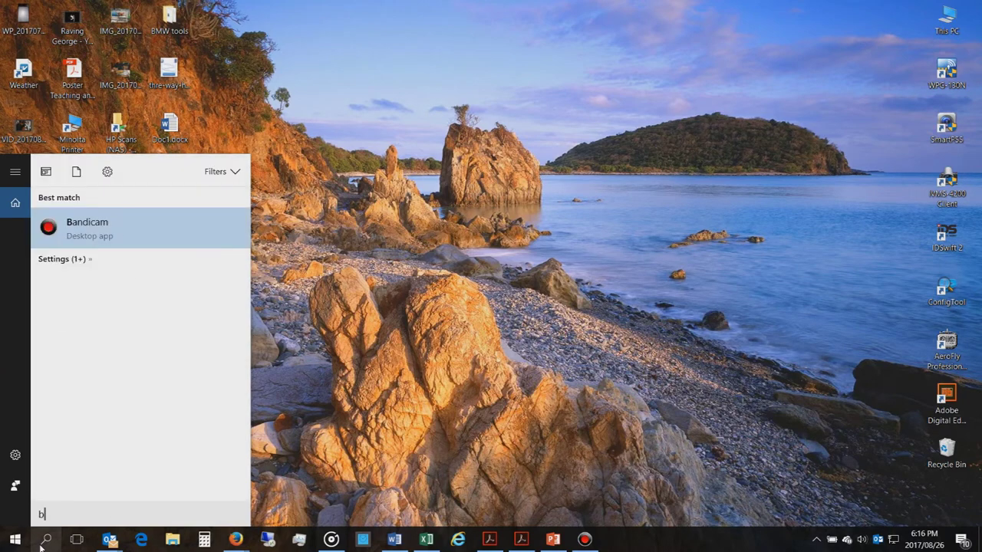
type("lue")
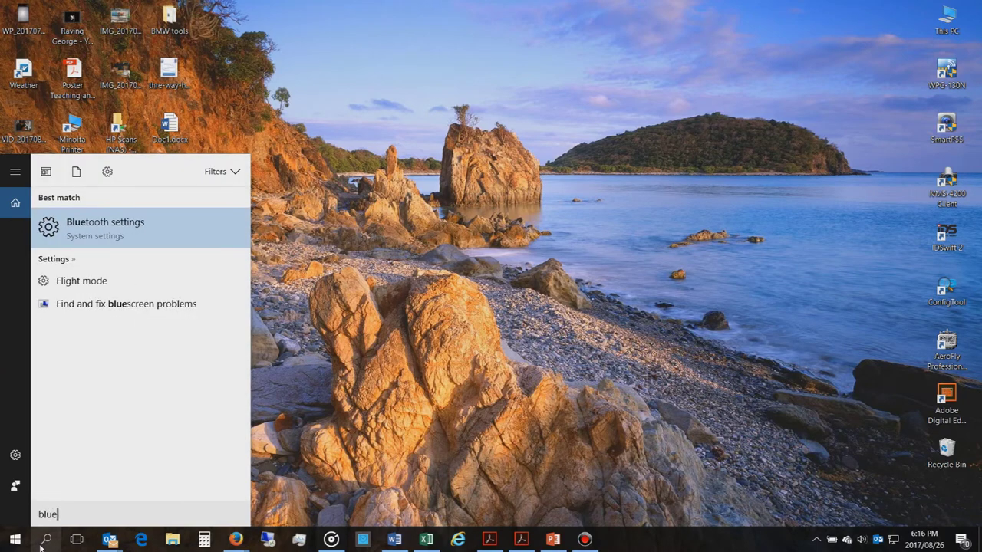
left_click(138, 228)
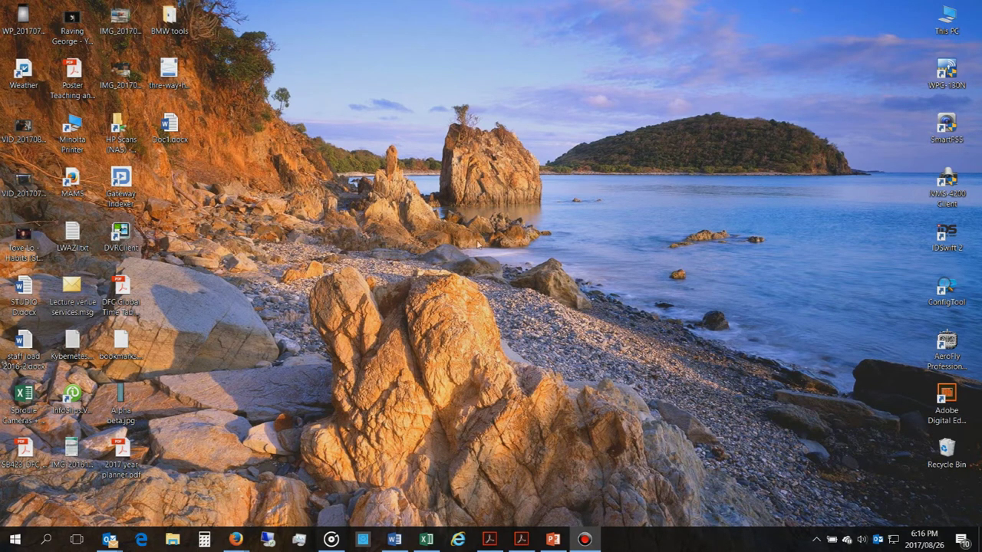
left_click(45, 539)
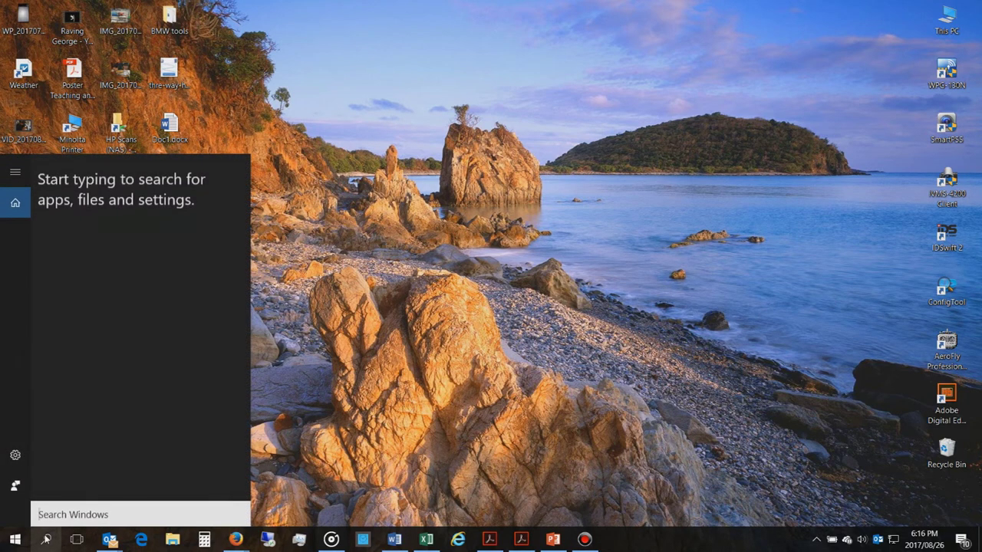
type("blut")
key("BackSpace")
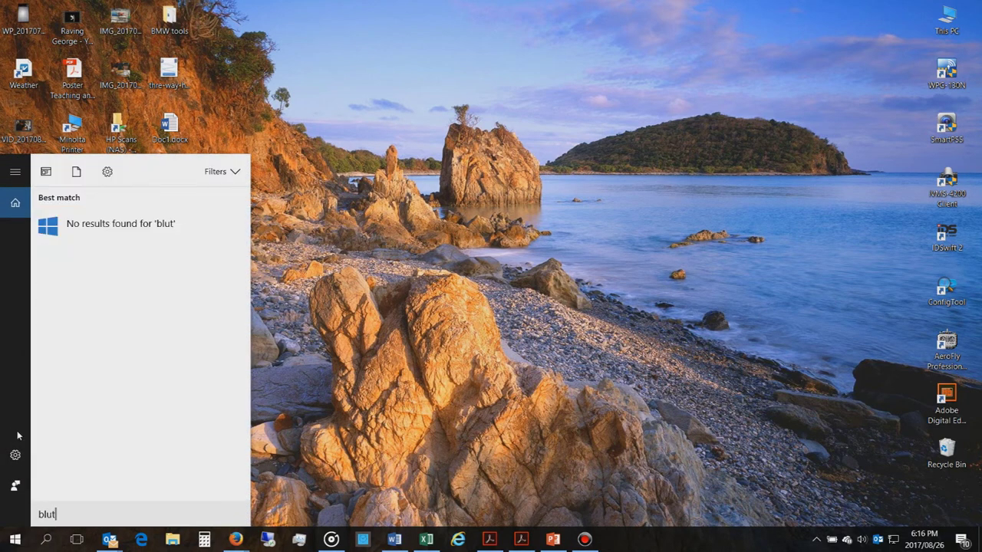
left_click(82, 230)
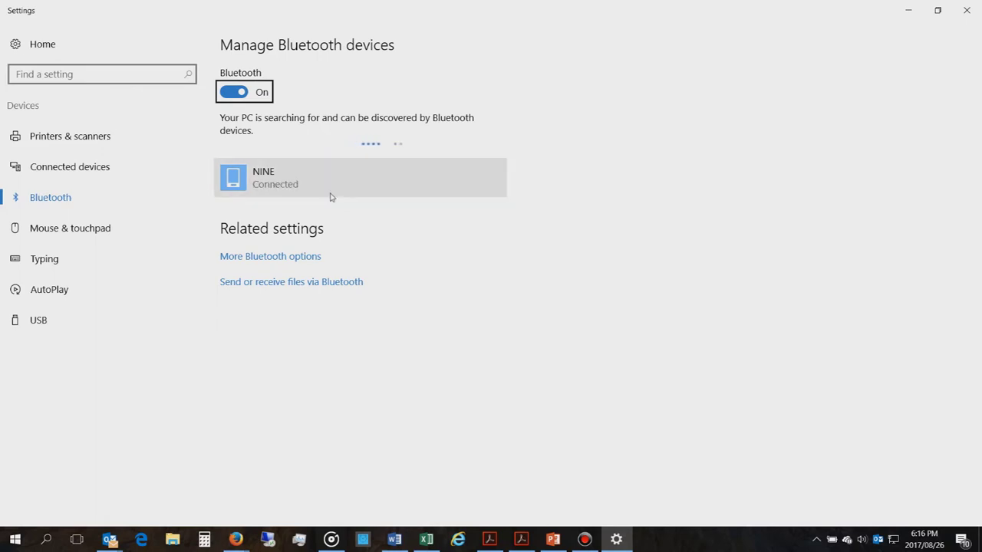
Step: Remove the phone NINE, re-pair it, accept on the phone, and confirm matching passcodes
left_click(290, 196)
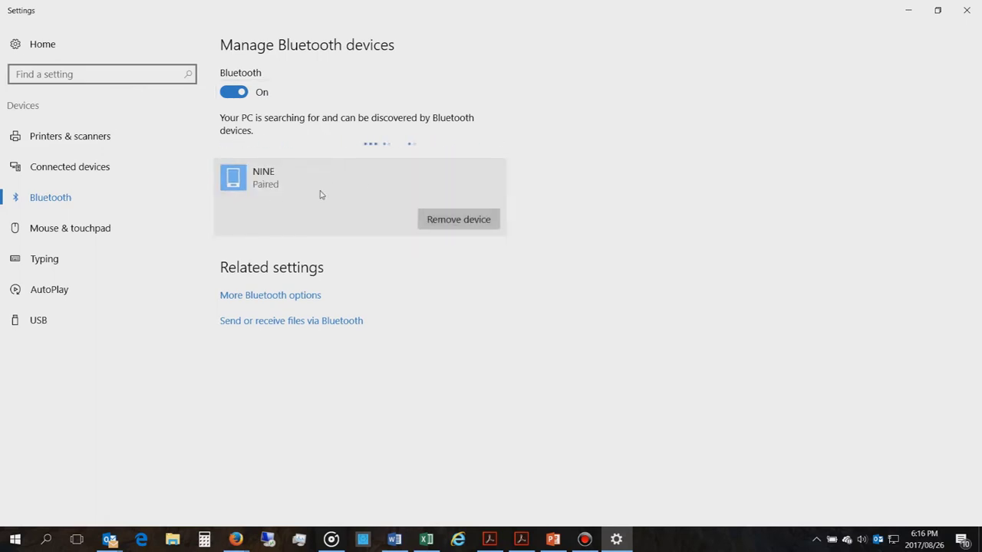
left_click(453, 220)
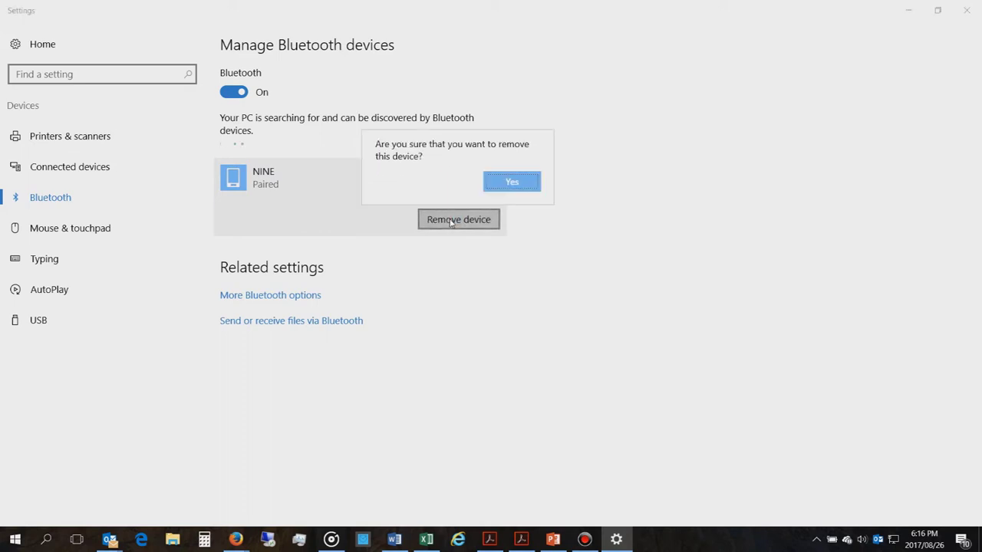
left_click(522, 184)
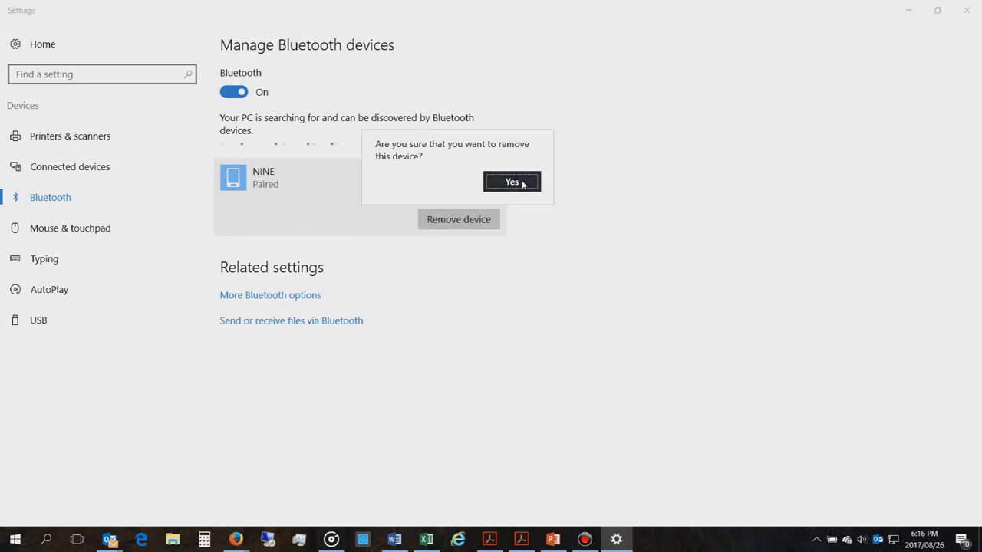
left_click(234, 190)
left_click(471, 219)
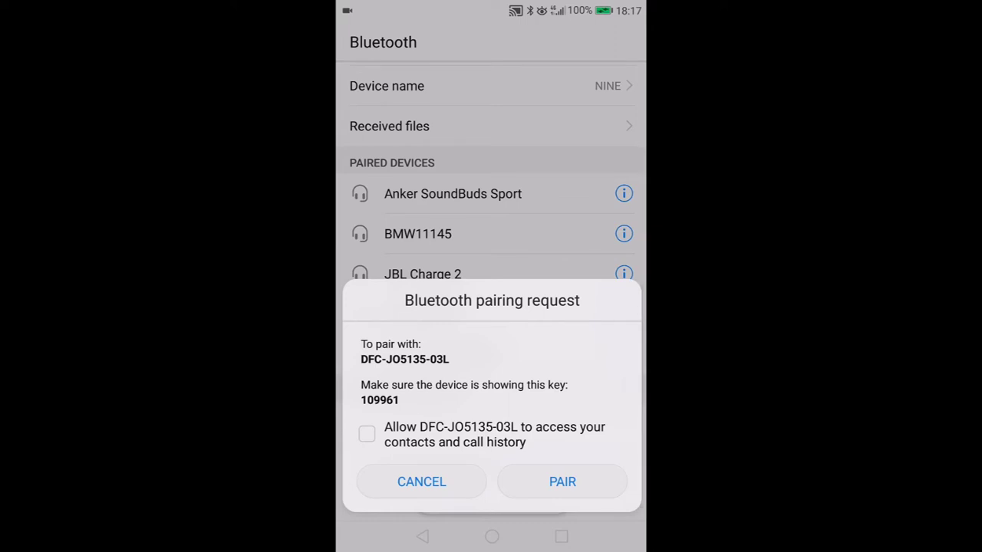
mouse_move(566, 344)
left_mouse_down()
mouse_move(557, 362)
mouse_move(557, 353)
left_mouse_up()
left_click(570, 481)
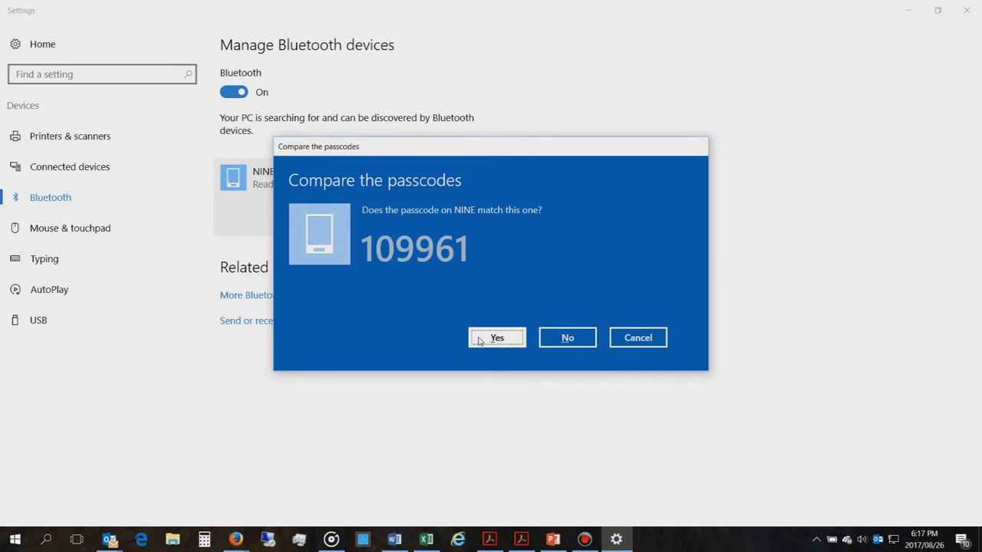
left_click(495, 338)
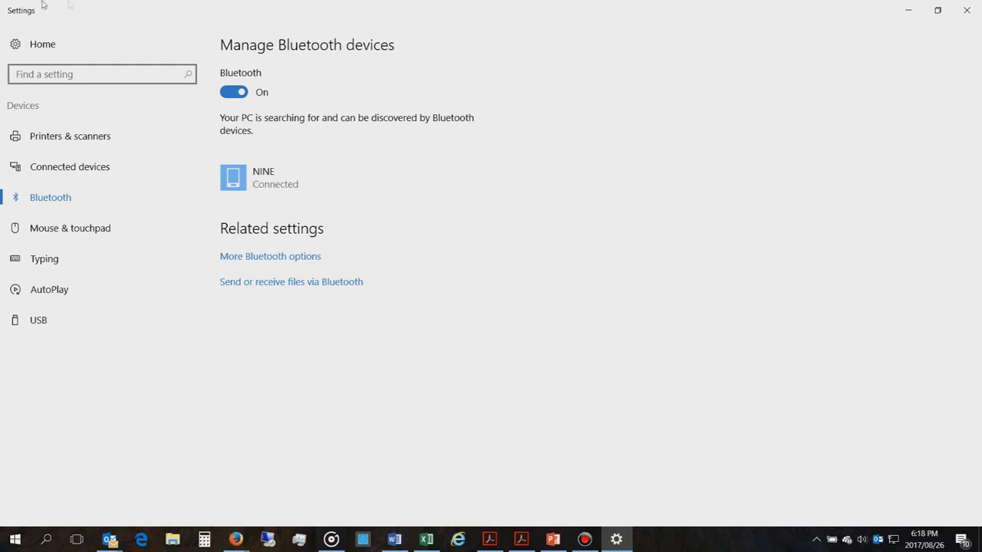
left_click(965, 7)
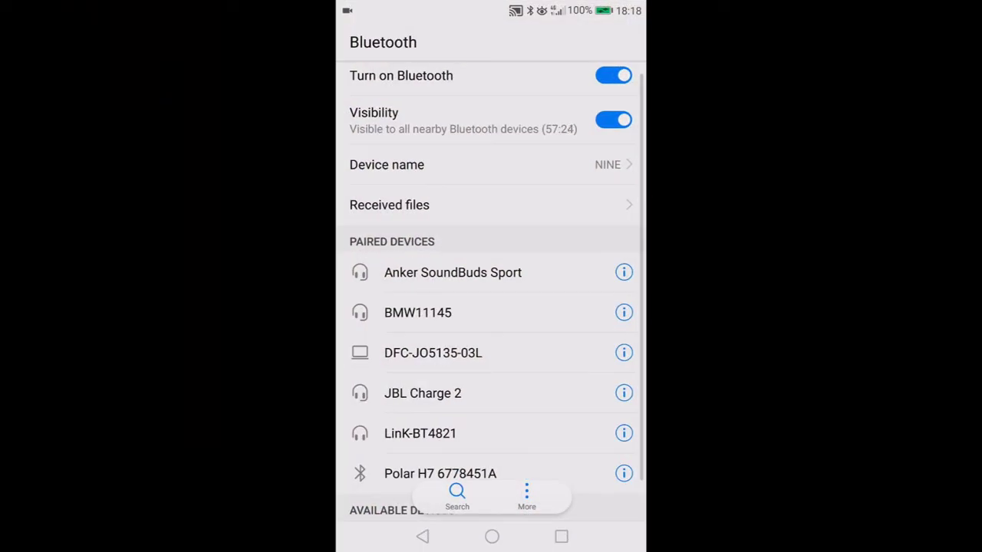
Step: Choose the PC DFC-JO5135-03L in Office Remote and dismiss the couldn't-connect error
left_click_drag(555, 419, 570, 324)
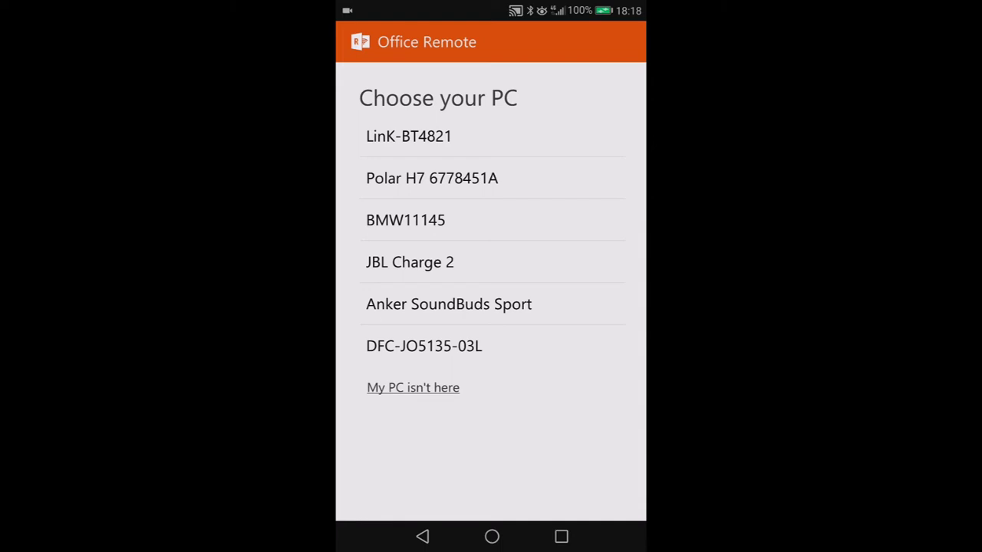
left_click(530, 357)
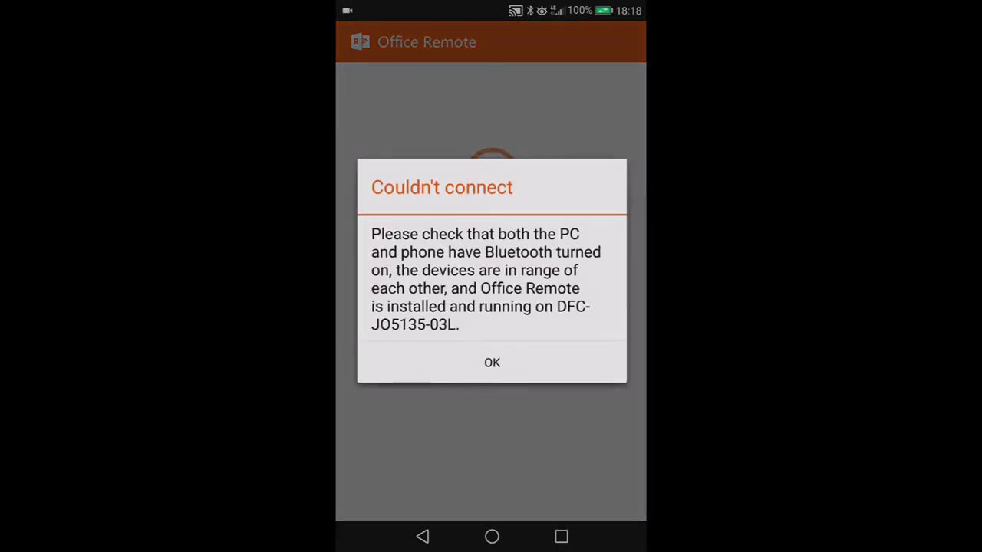
left_click(492, 362)
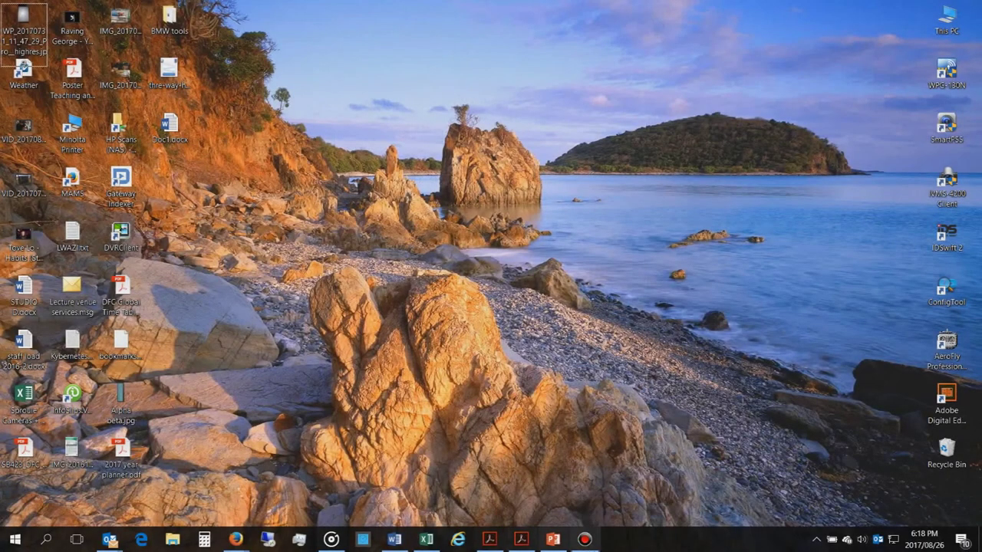
Step: Turn on Office Remote in the PowerPoint deck, the Word make-up test and the Proline Excel workbook
left_click(554, 540)
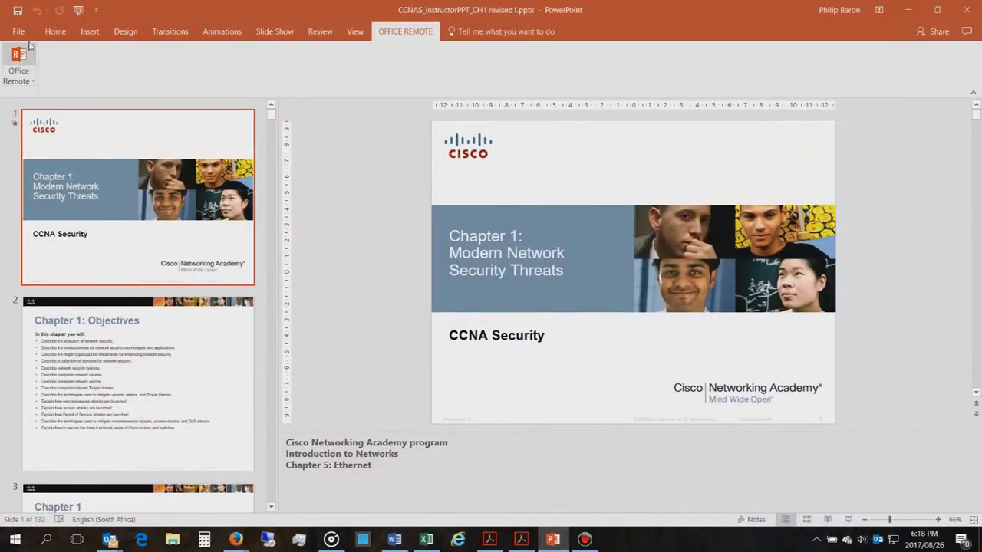
left_click(27, 80)
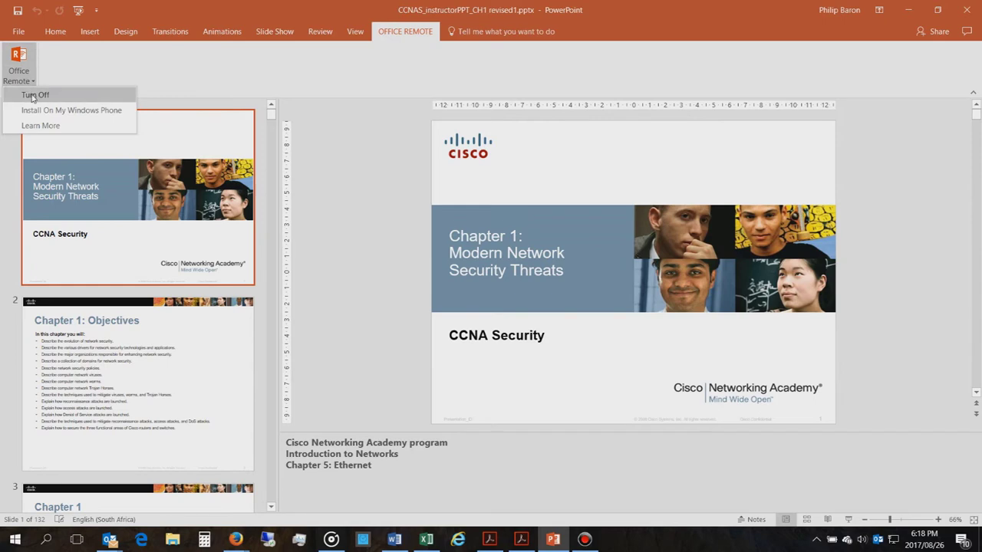
left_click(107, 69)
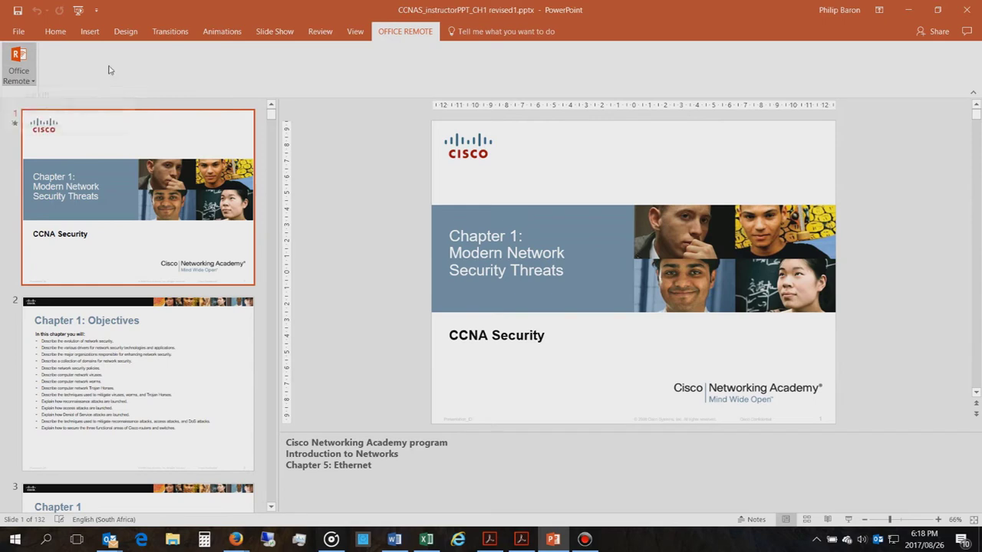
left_click(394, 539)
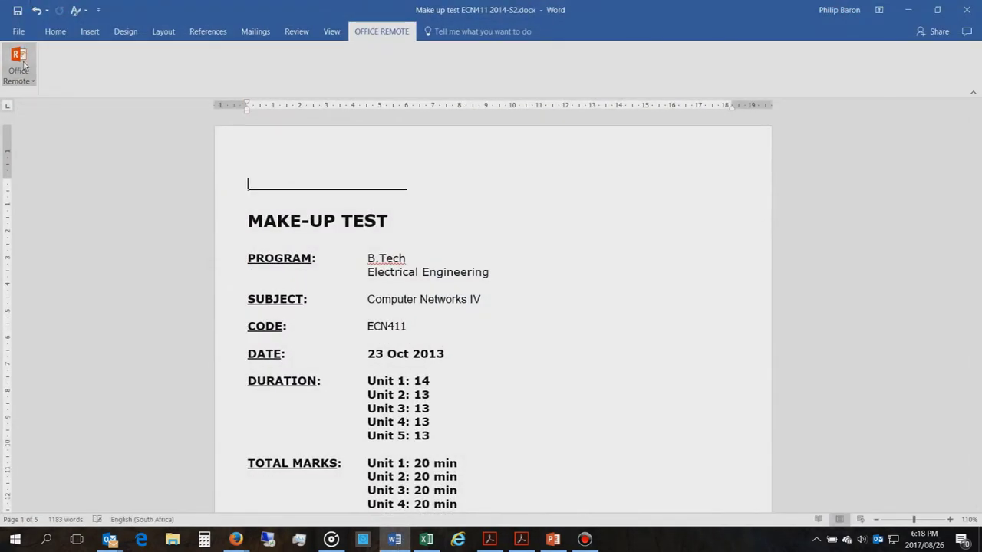
left_click(29, 81)
left_click(33, 93)
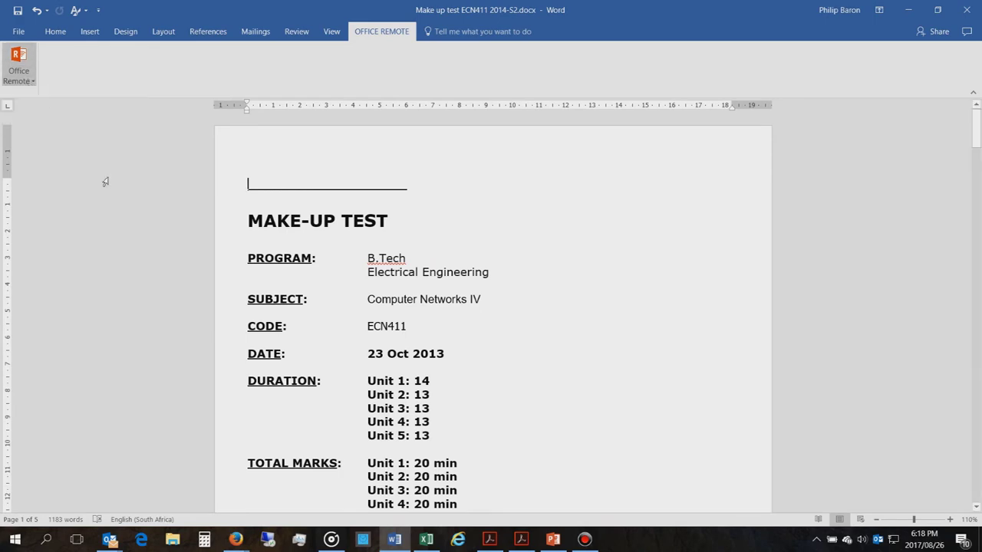
left_click(426, 539)
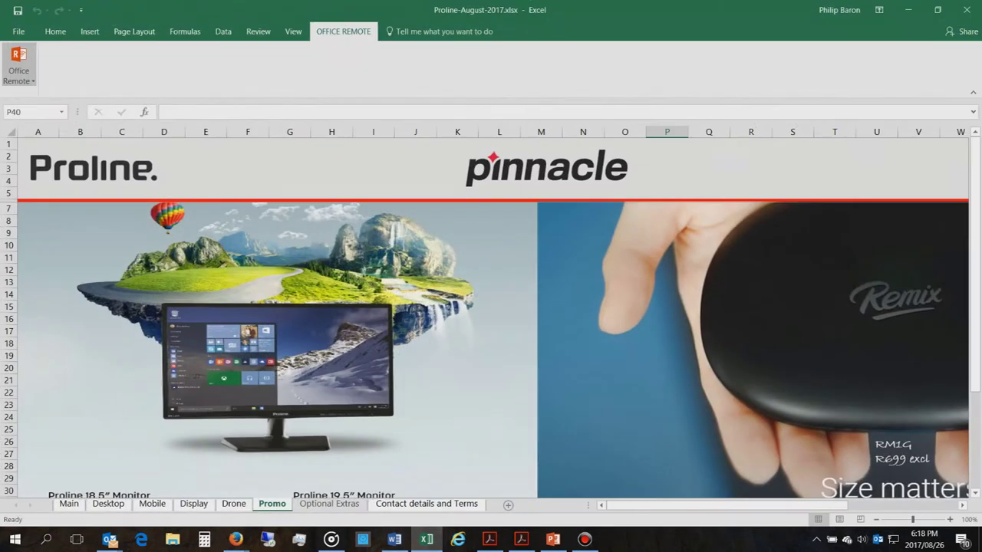
left_click(34, 80)
left_click(33, 95)
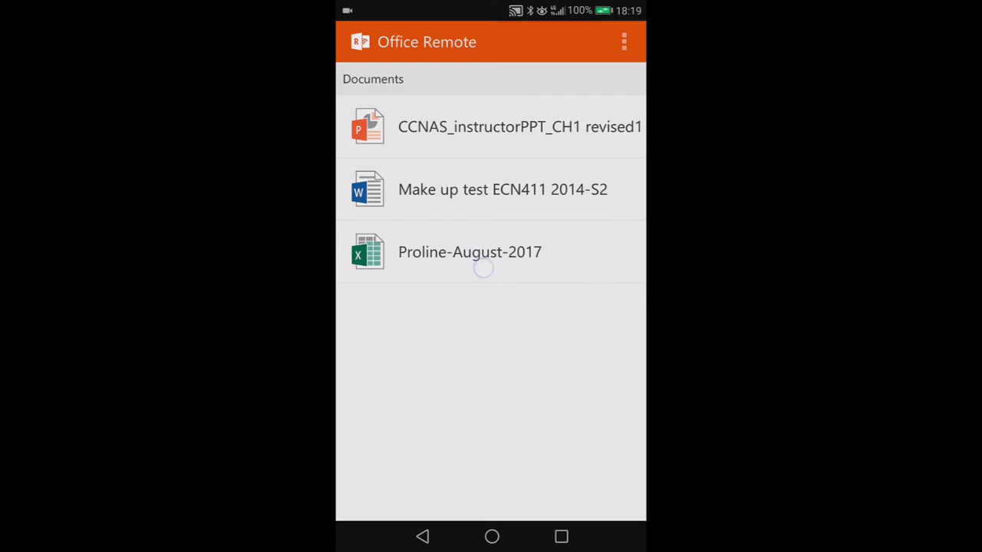
Step: Open CCNAS_instructorPPT_CH1 revised1 from the Documents list to control it from slide 1 of 132
left_click(487, 127)
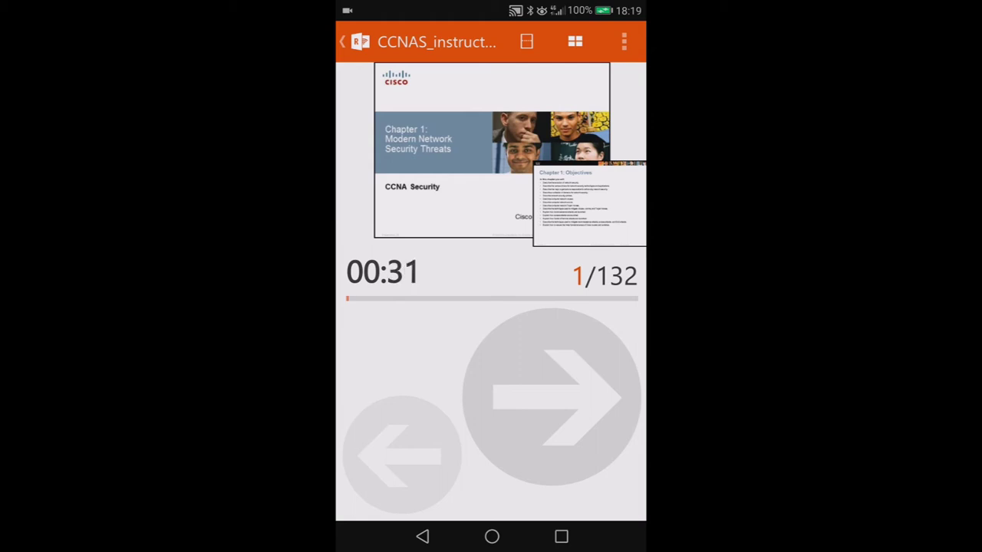
Step: Advance to the 1.1 Fundamentals slide and sweep the laser pointer across it
left_click(558, 396)
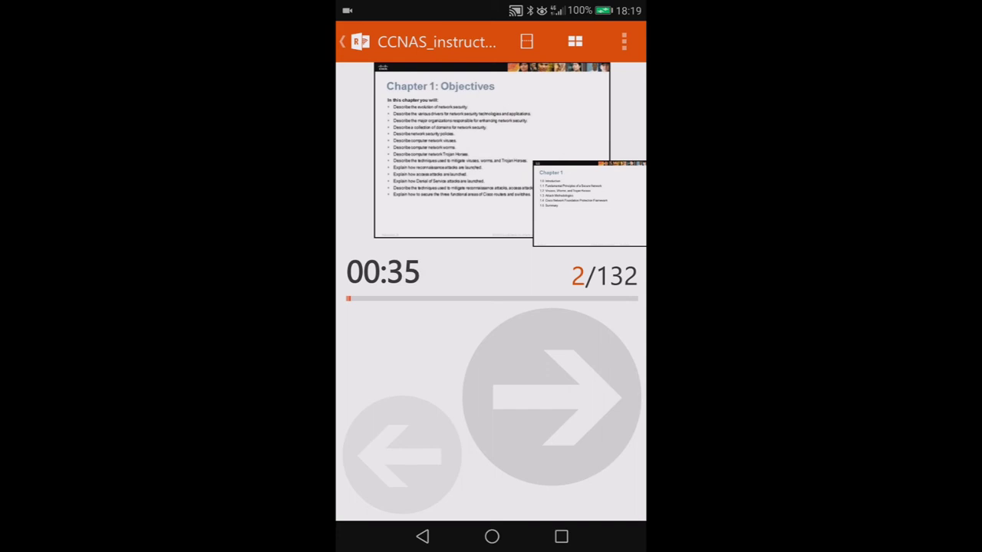
left_click(551, 396)
left_click(559, 405)
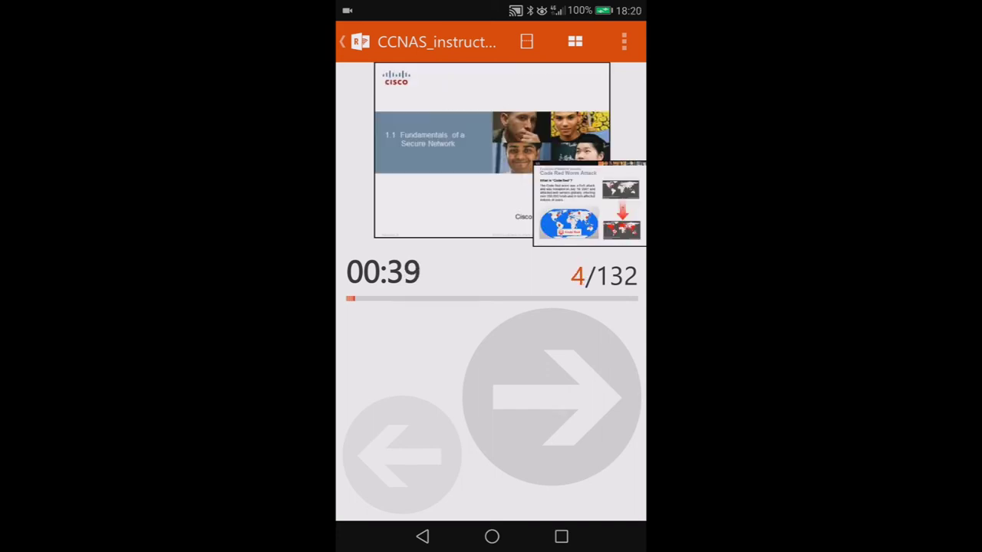
left_click_drag(506, 223, 478, 164)
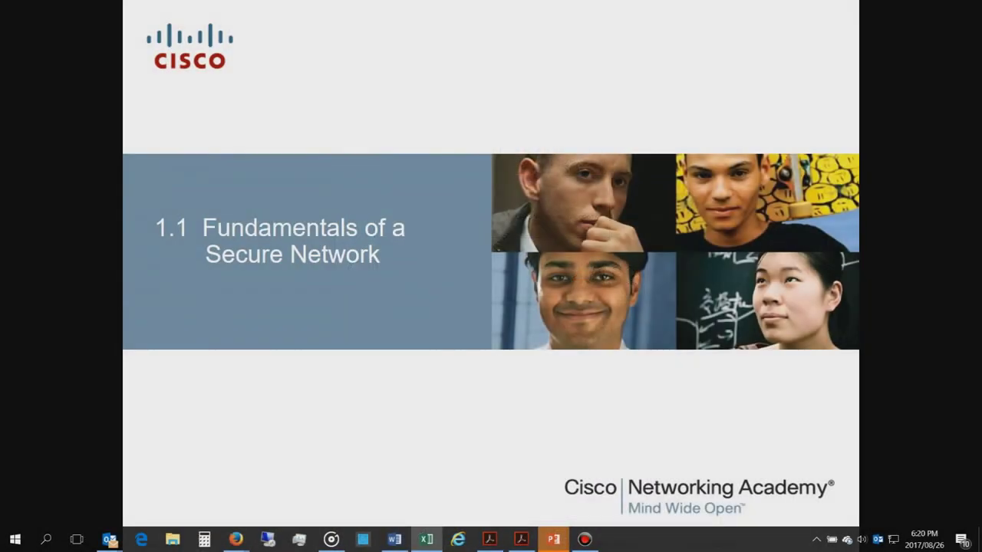
left_click_drag(568, 458, 274, 281)
Step: Advance to the Code Red Worm Attack slide, then end the show
key("Right")
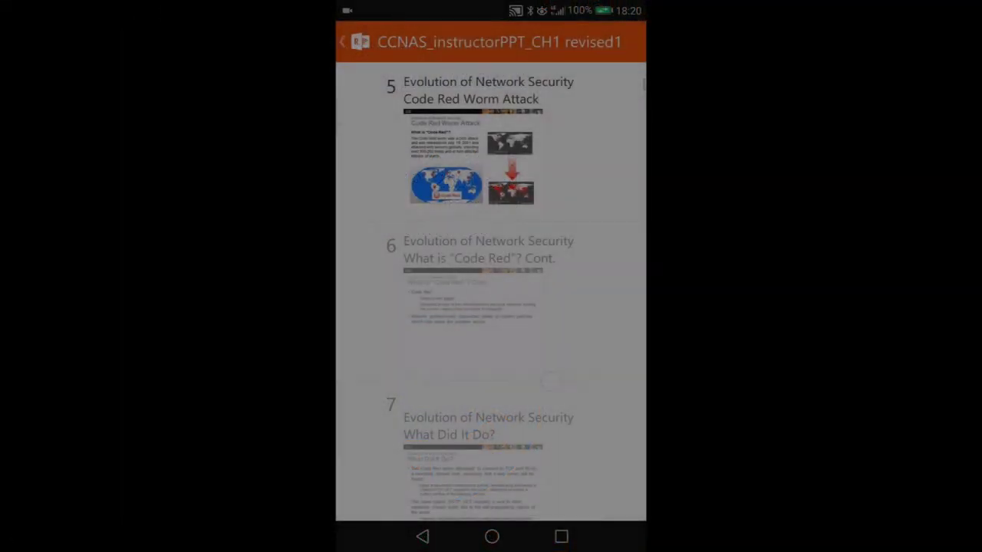
scroll(491, 292, "down", 3)
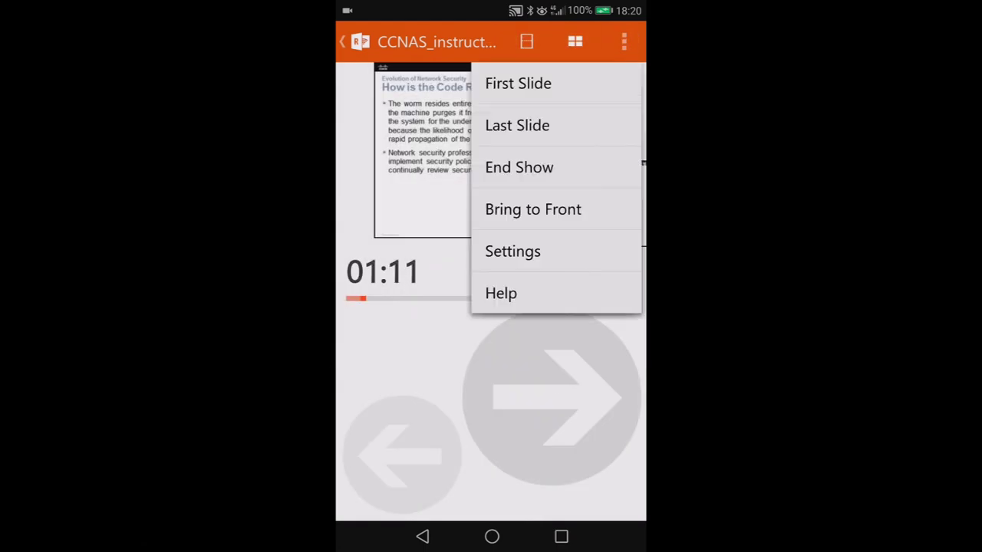
left_click(519, 167)
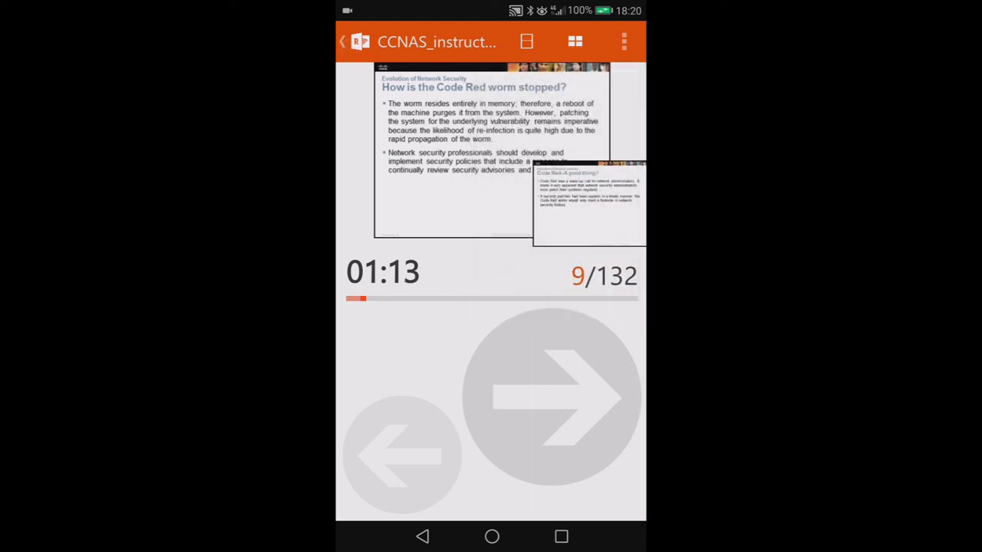
Step: Open Make up test ECN411 2014-S2 and page down through it several times
left_click(563, 195)
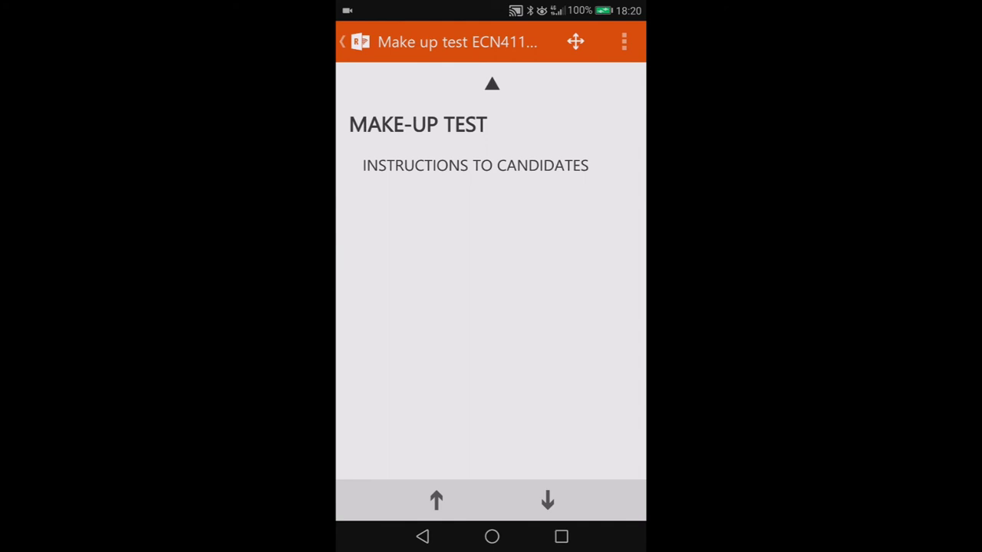
left_click(548, 501)
left_click(547, 501)
left_click(548, 503)
left_click(547, 504)
left_click(546, 506)
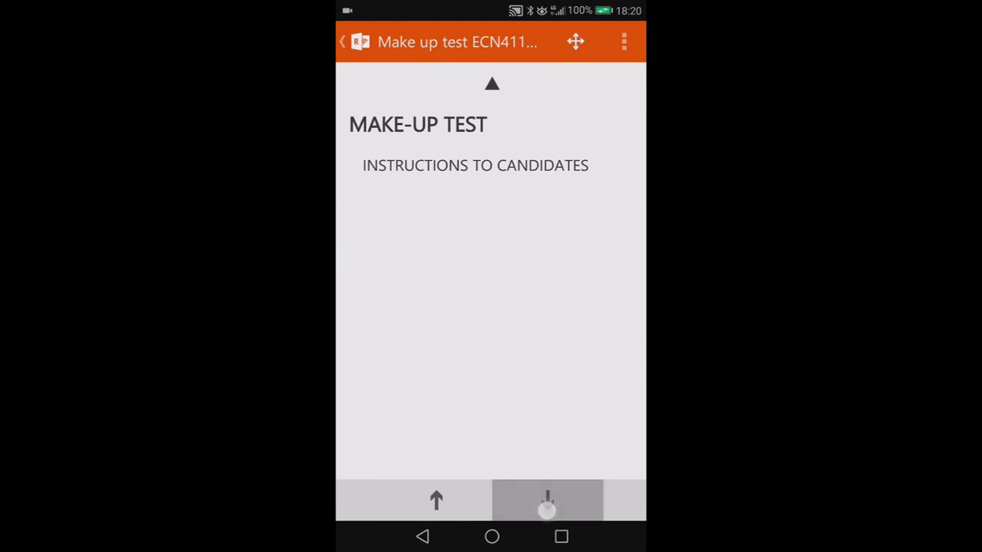
left_click(547, 508)
left_click(546, 508)
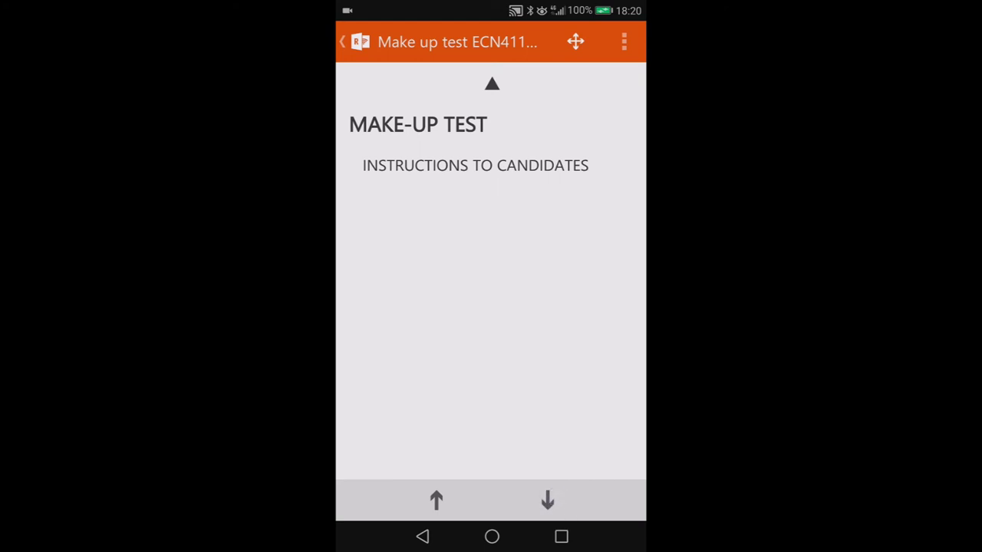
left_click(547, 502)
Step: Use the directional pad to step up and down through the document, then zoom out
left_click(576, 41)
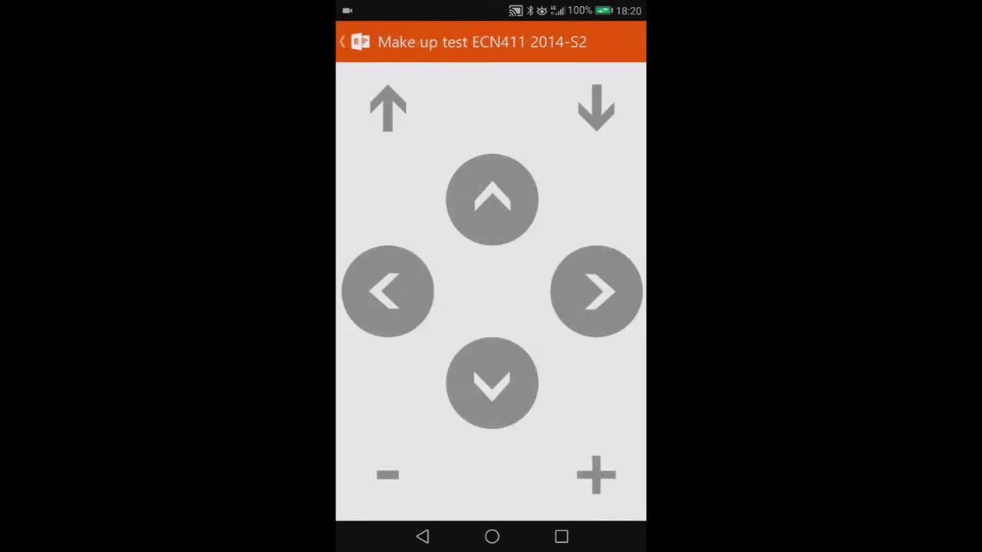
left_click(596, 292)
left_click(492, 201)
left_click(492, 384)
left_click(387, 485)
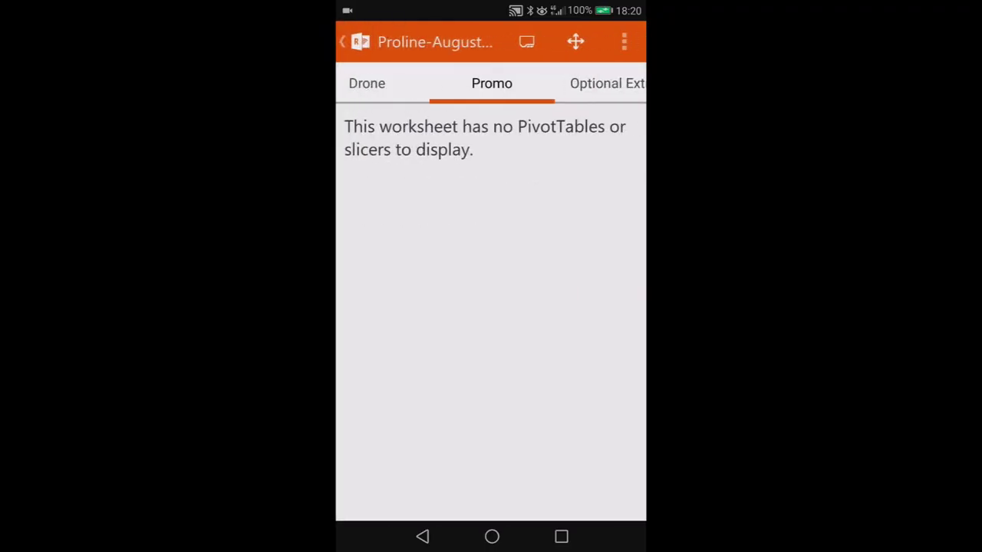
Step: Move from Promo to Optional Extras, on to Contact details and Terms, then back to Optional Extras
left_click_drag(533, 233, 502, 241)
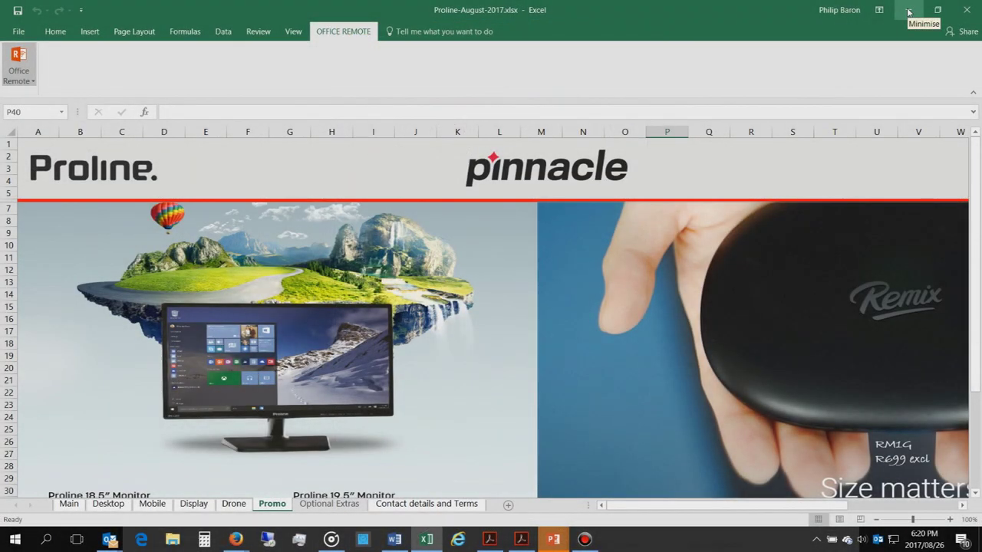
key("ctrl+Page_Down")
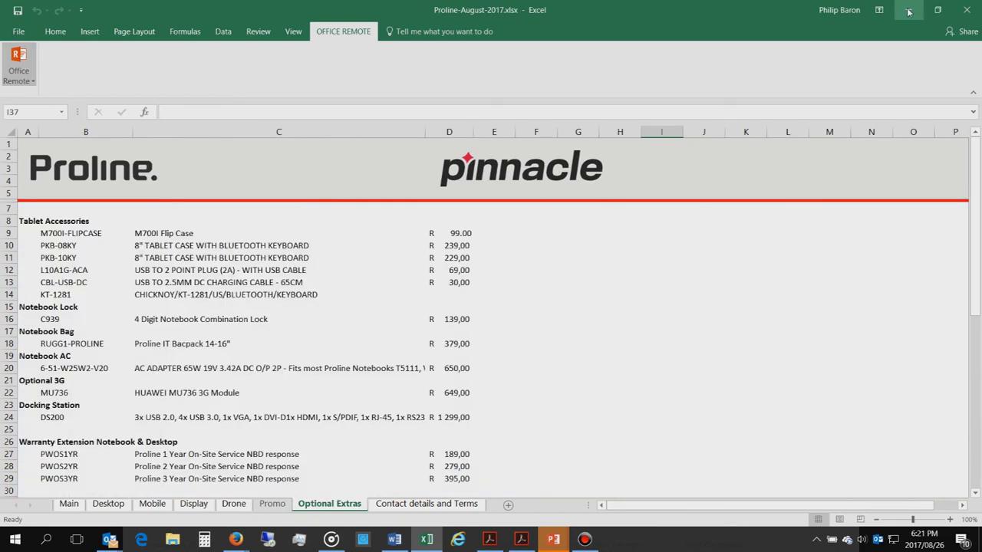
key("ctrl+Page_Down")
key("ctrl+Page_Up")
key("ctrl+Page_Up")
key("ctrl+Page_Up")
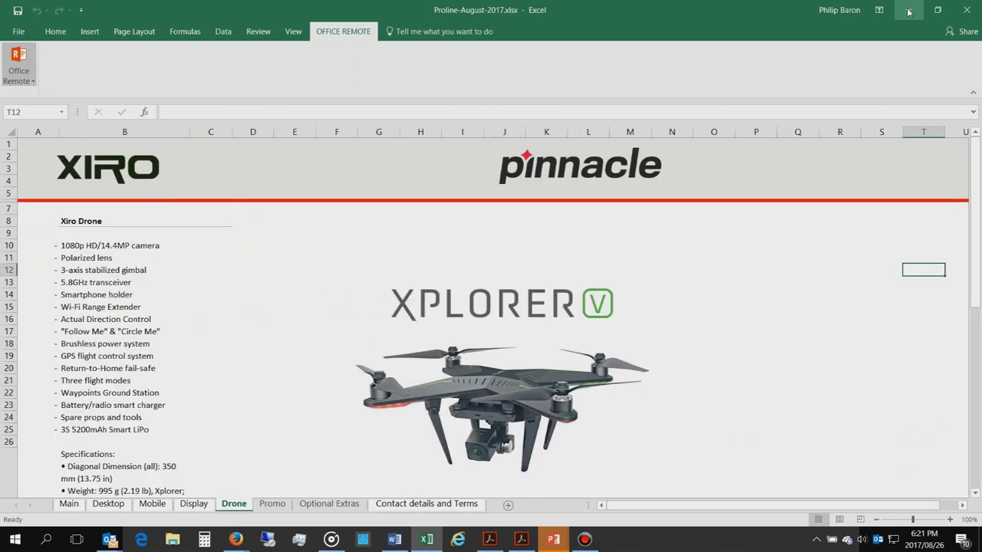